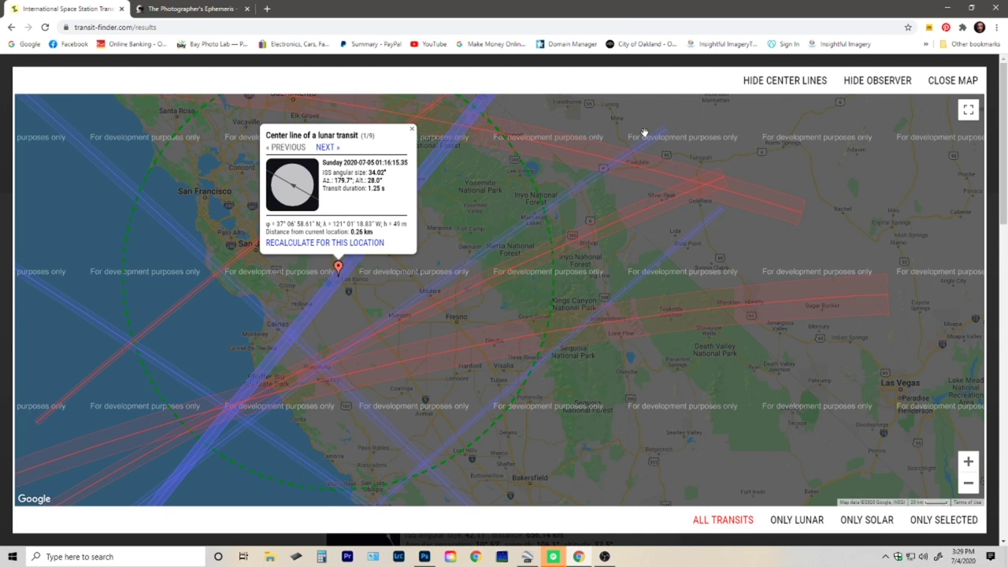
Pan and zoom the map so the lunar transit lines centre on the observer marker
mouse_move(450, 241)
mouse_down()
mouse_move(630, 288)
mouse_move(613, 247)
mouse_up()
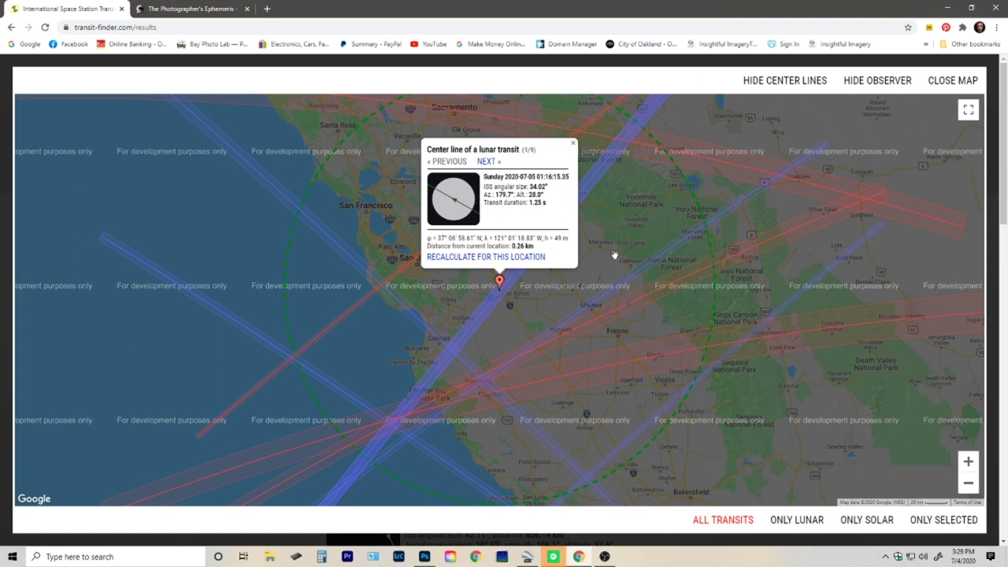
click(573, 143)
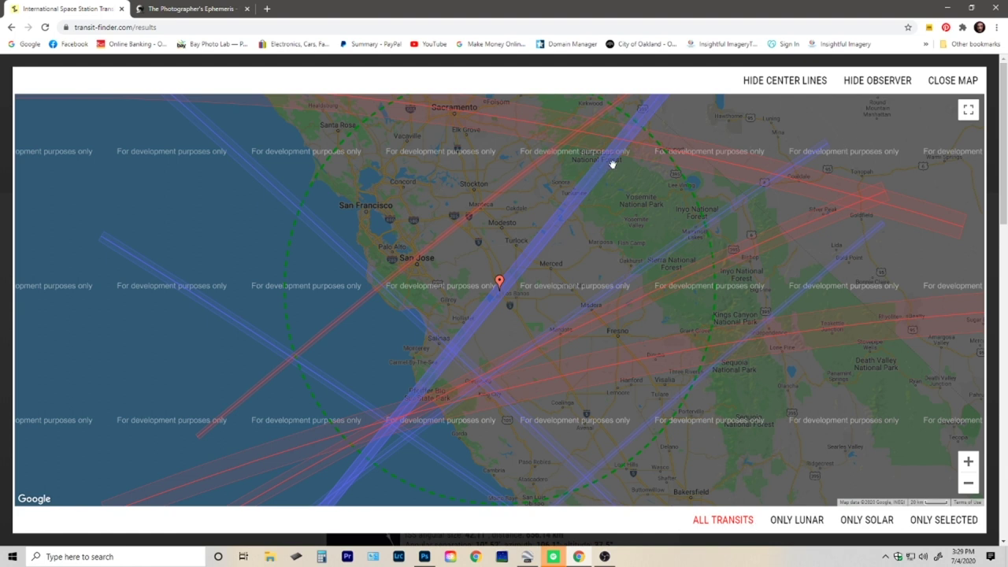
scroll(612, 162, up, 2)
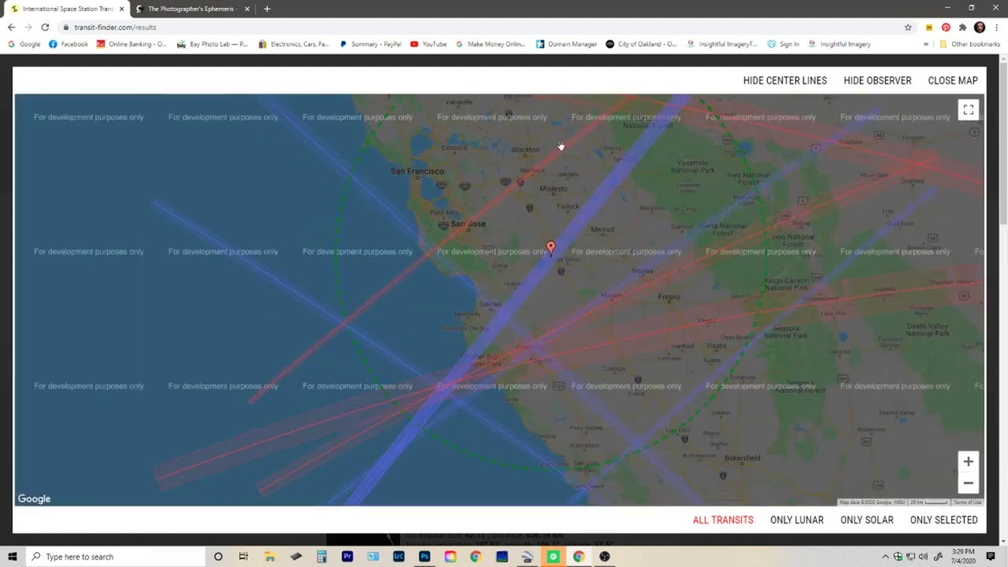
mouse_move(559, 146)
mouse_down()
mouse_move(533, 239)
mouse_move(499, 288)
mouse_up()
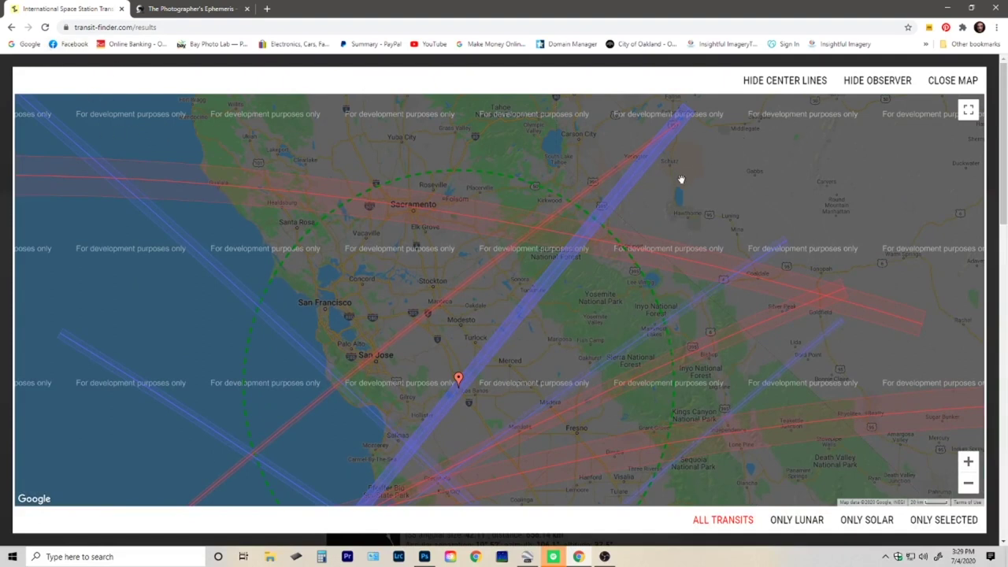
scroll(543, 337, up, 2)
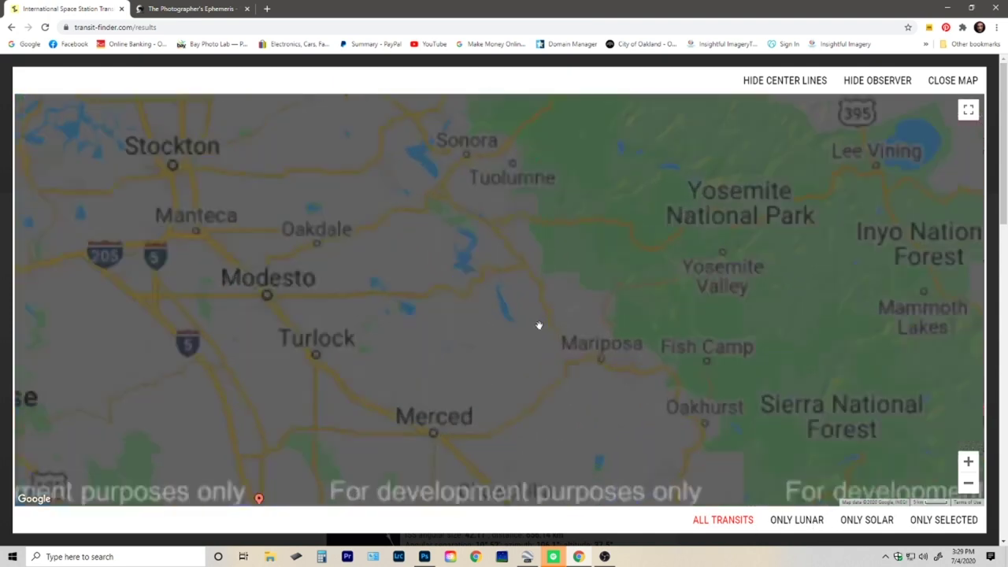
scroll(347, 386, down, 1)
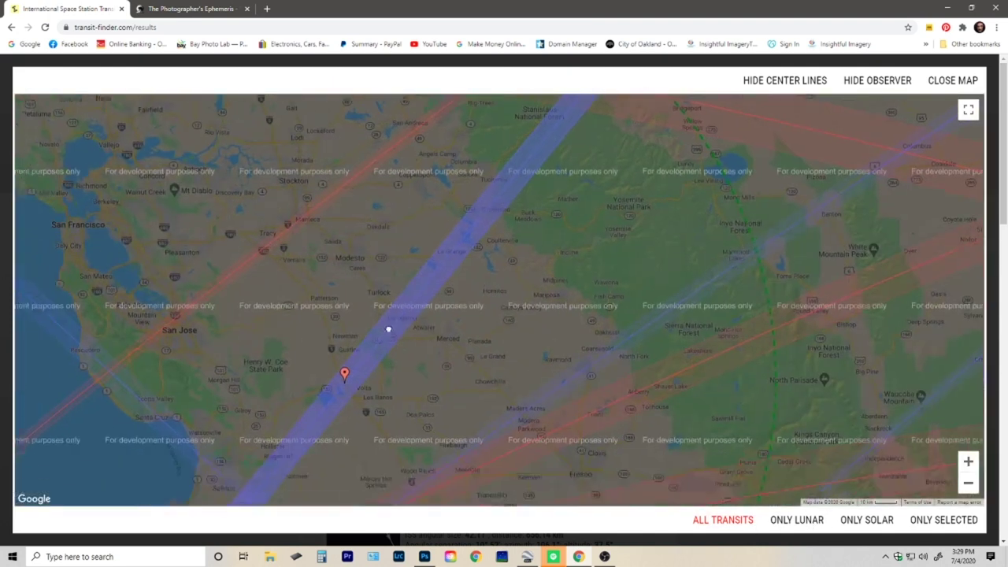
drag(344, 376, 380, 340)
Read the visibility-path popup for the band near the observer, then return to the results list
click(380, 337)
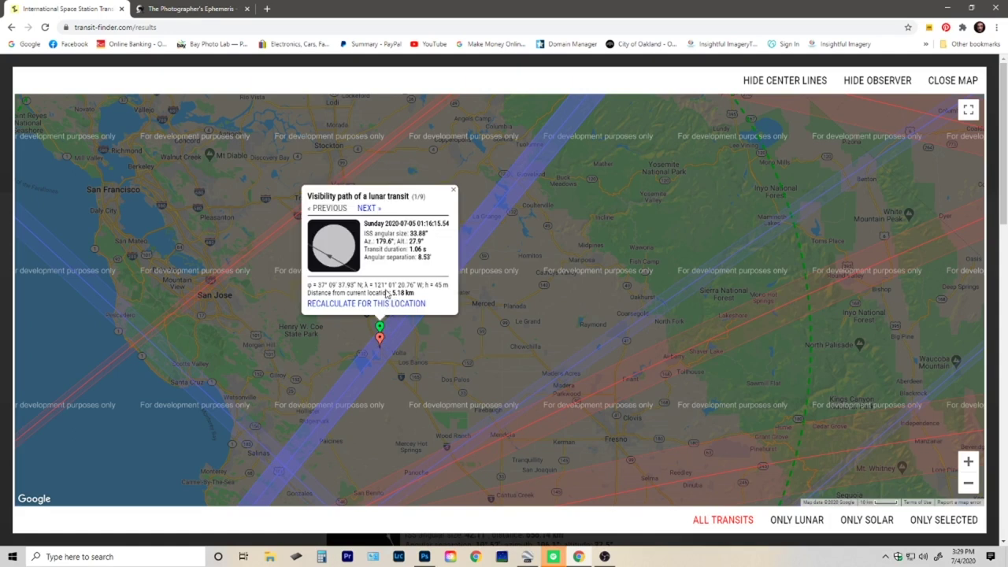
click(453, 190)
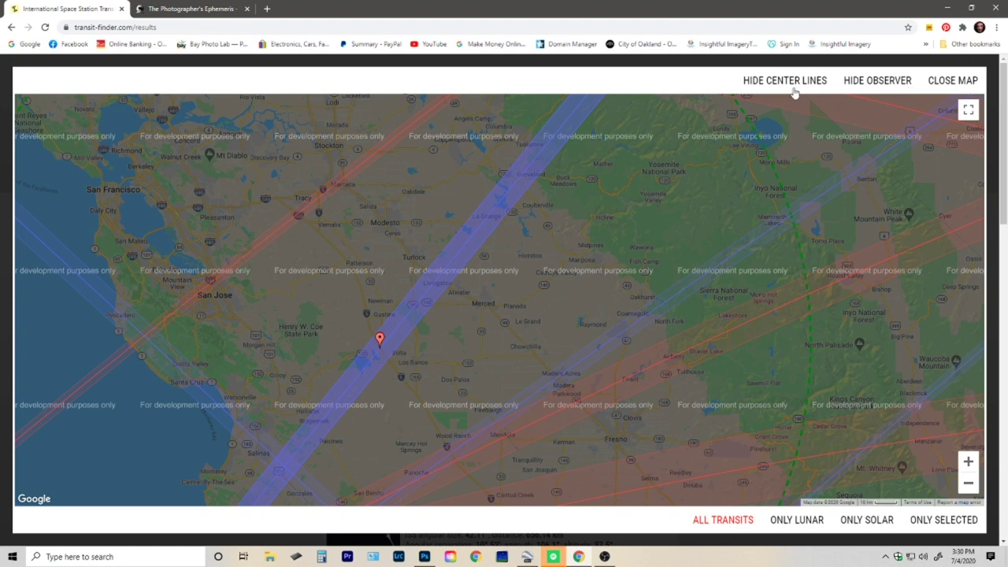
click(971, 84)
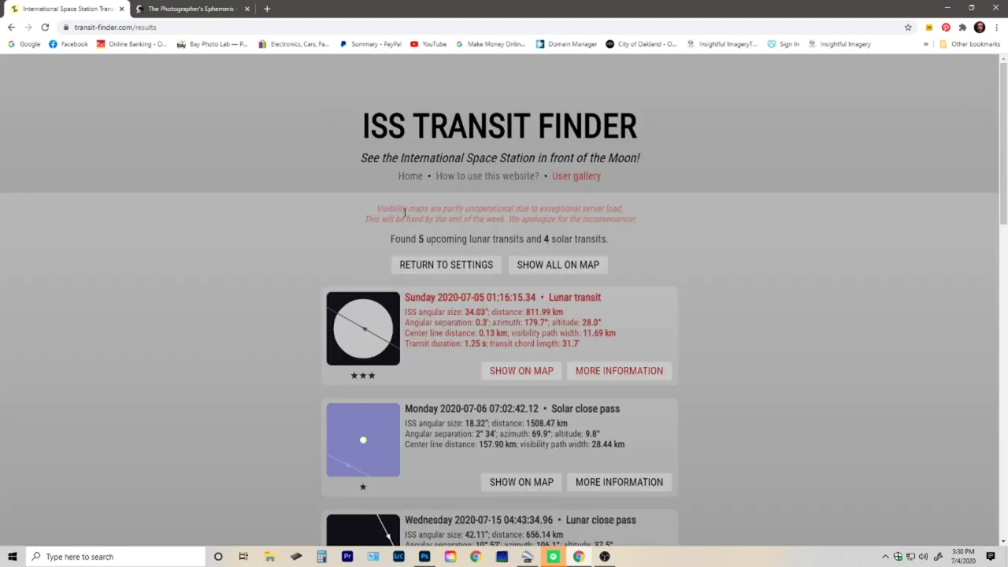
Recalculate transits for 07/05–08/03/2020 within 200 km and map the 2020-07-05 lunar transit
click(432, 267)
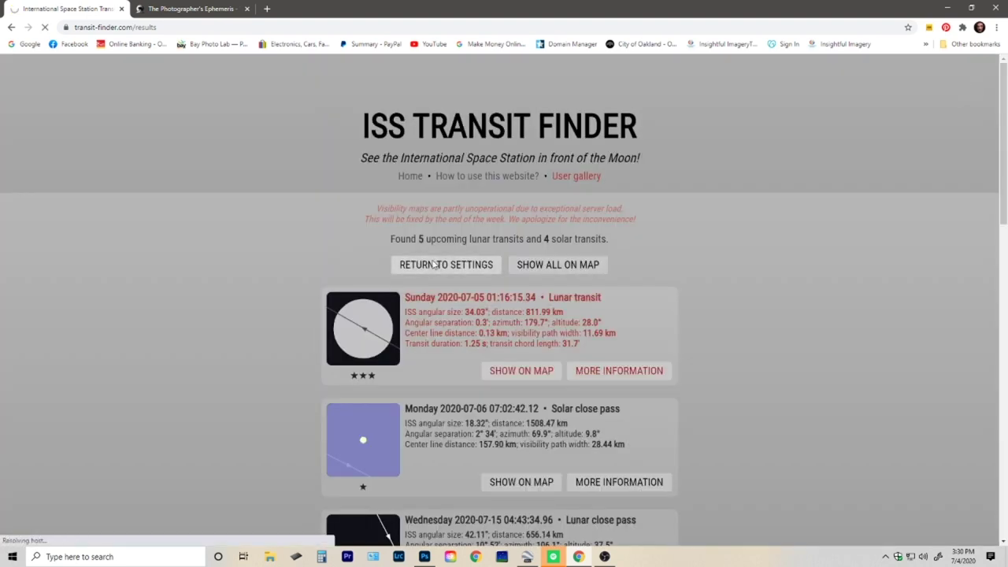
scroll(354, 313, down, 2)
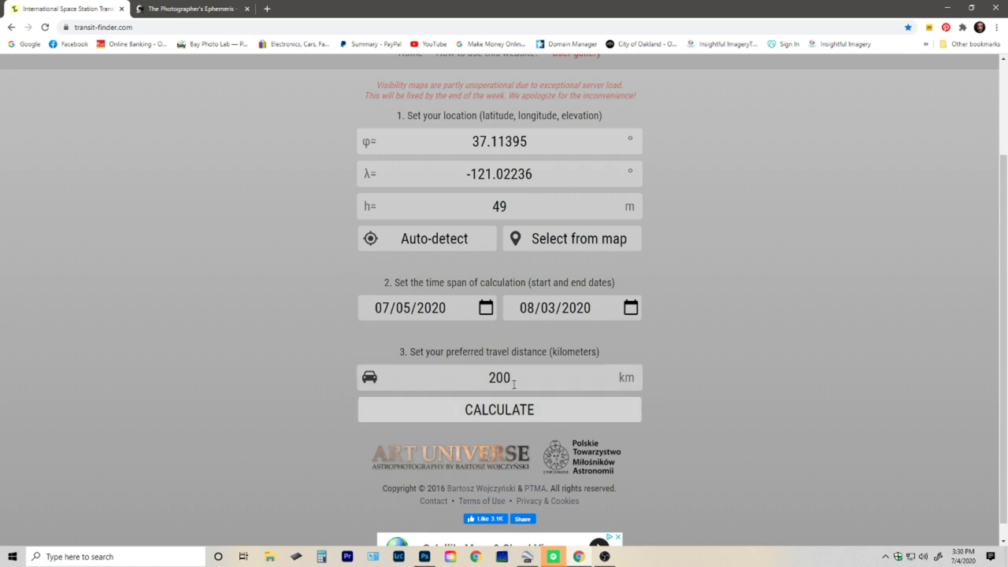
click(505, 417)
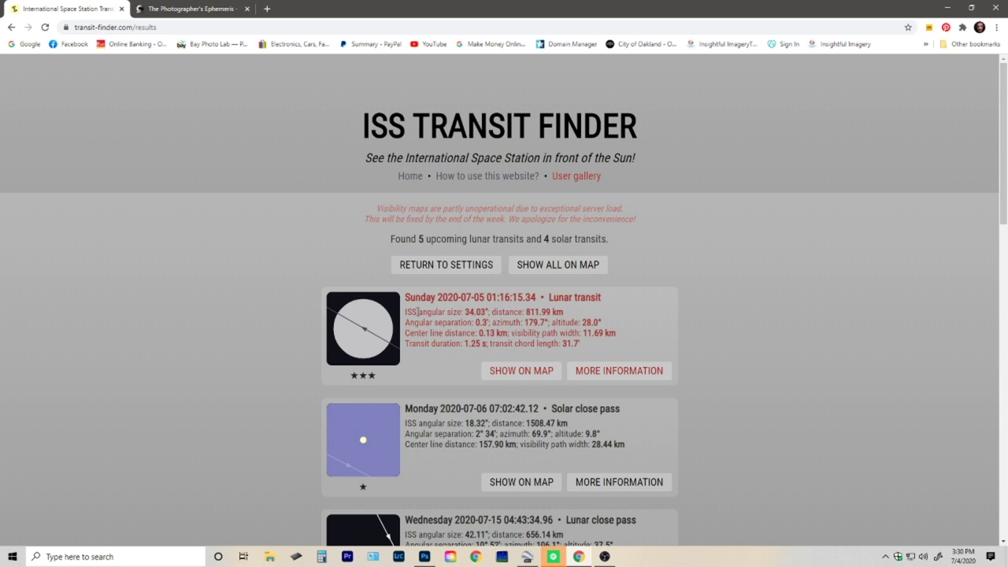
click(518, 374)
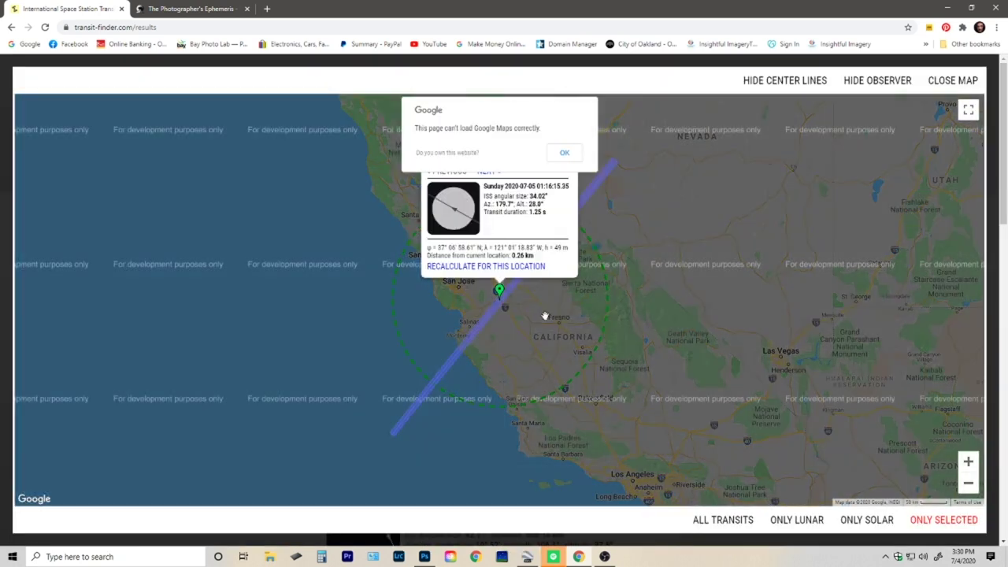
Dismiss the map loading error and zoom into the transit map
click(566, 154)
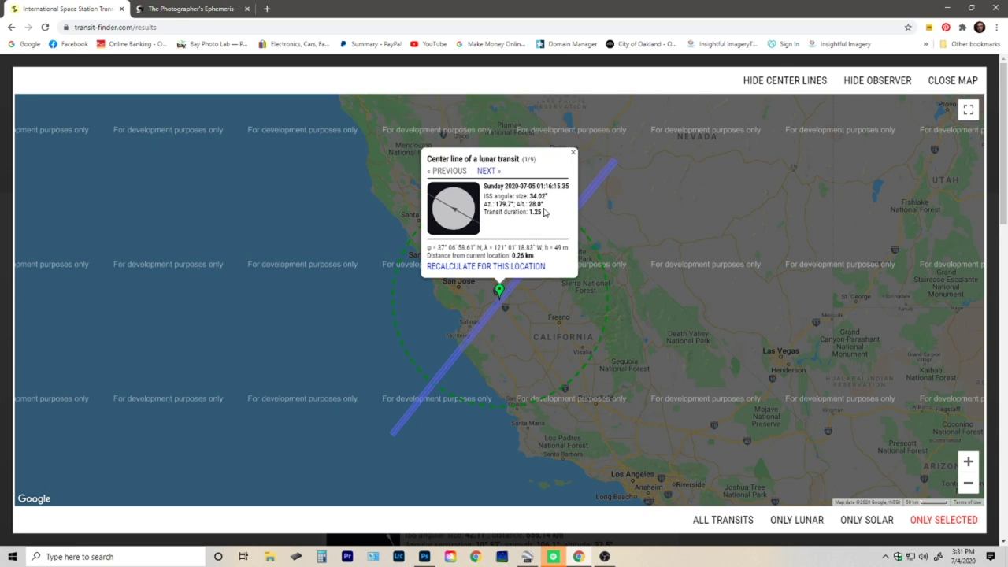
click(604, 556)
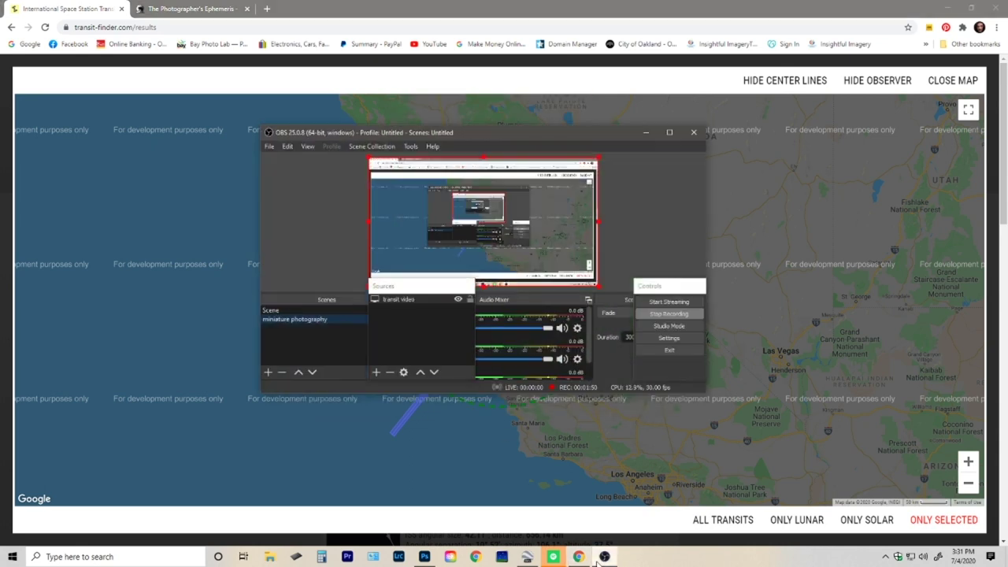
click(645, 133)
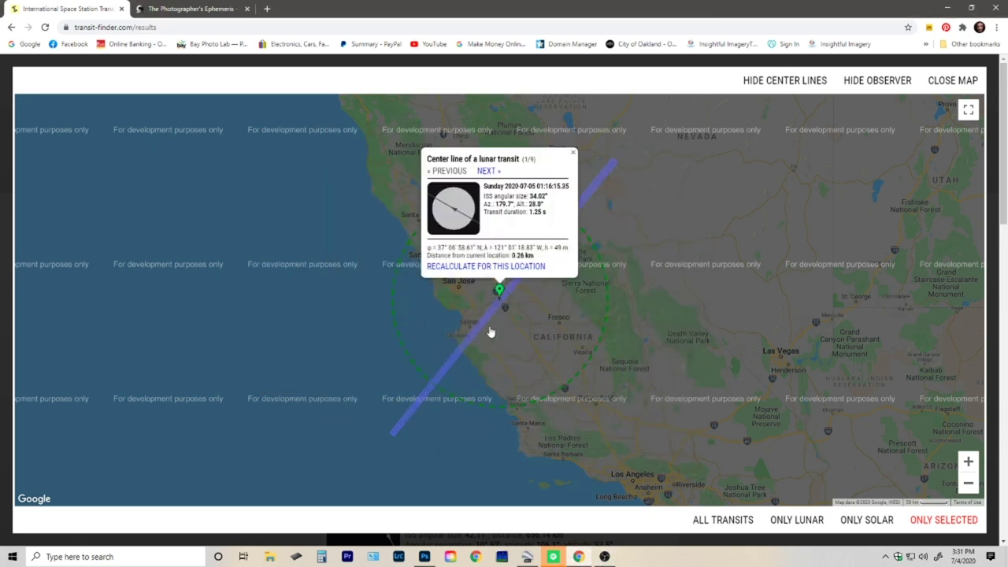
scroll(507, 323, up, 2)
scroll(512, 319, up, 2)
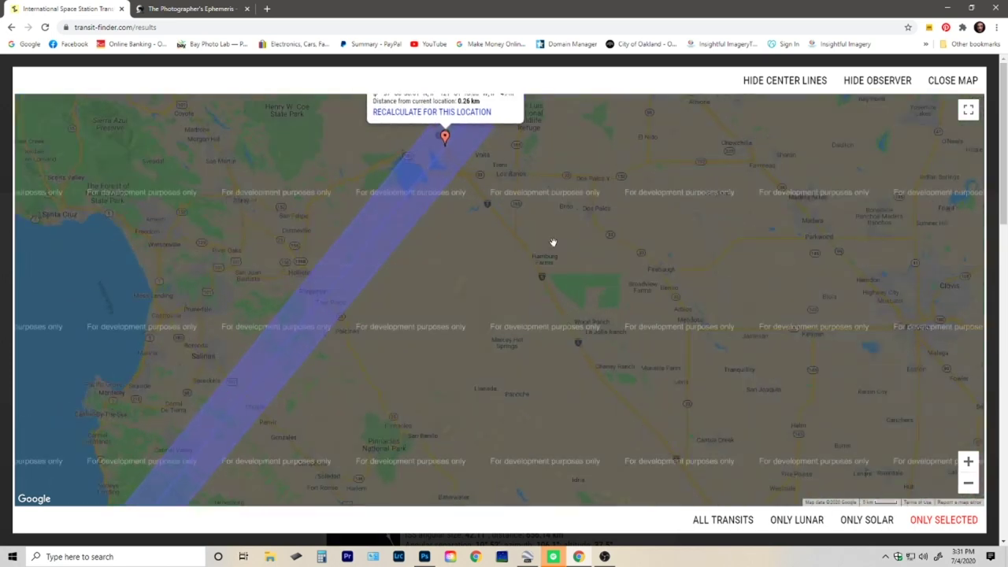
Recentre on the centre-line point near Los Banos and zoom to the 2 km scale
drag(553, 243, 501, 402)
scroll(499, 396, up, 4)
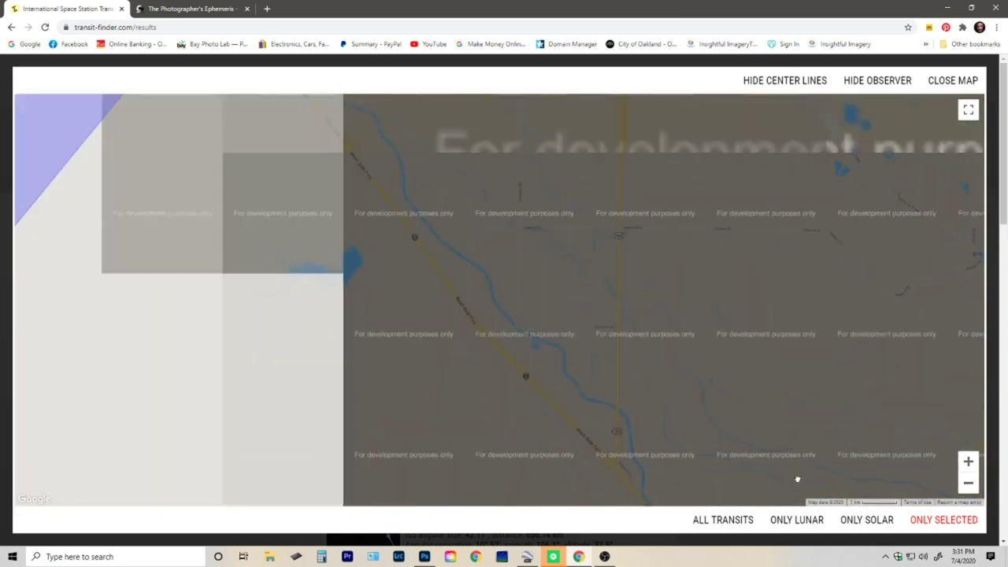
scroll(529, 382, down, 4)
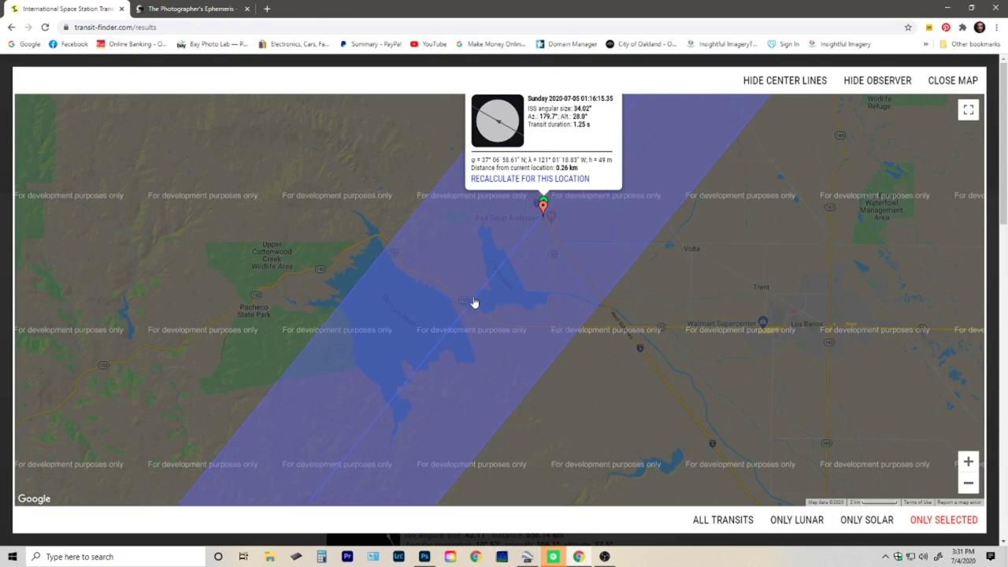
scroll(525, 275, down, 2)
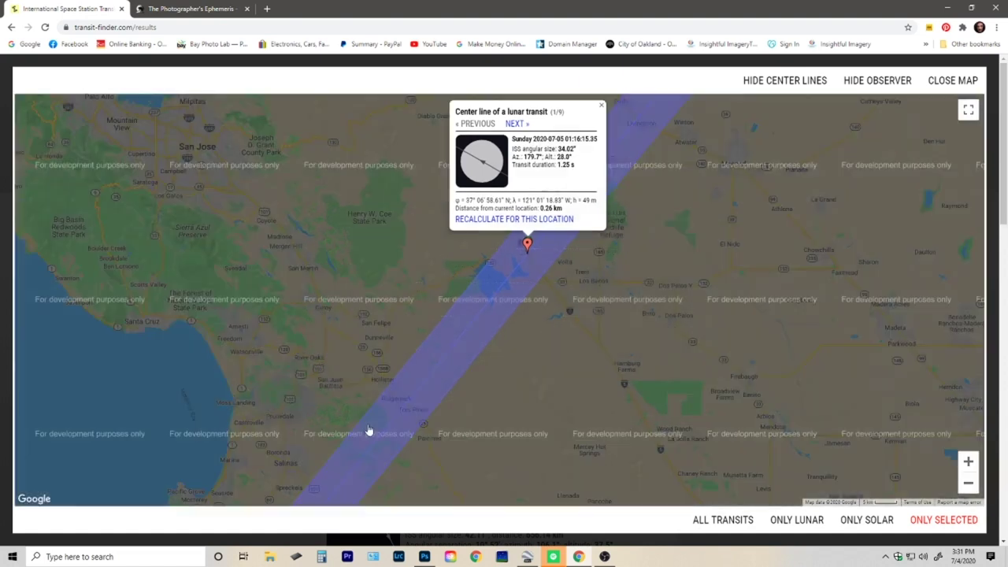
scroll(366, 431, down, 1)
drag(348, 454, 462, 344)
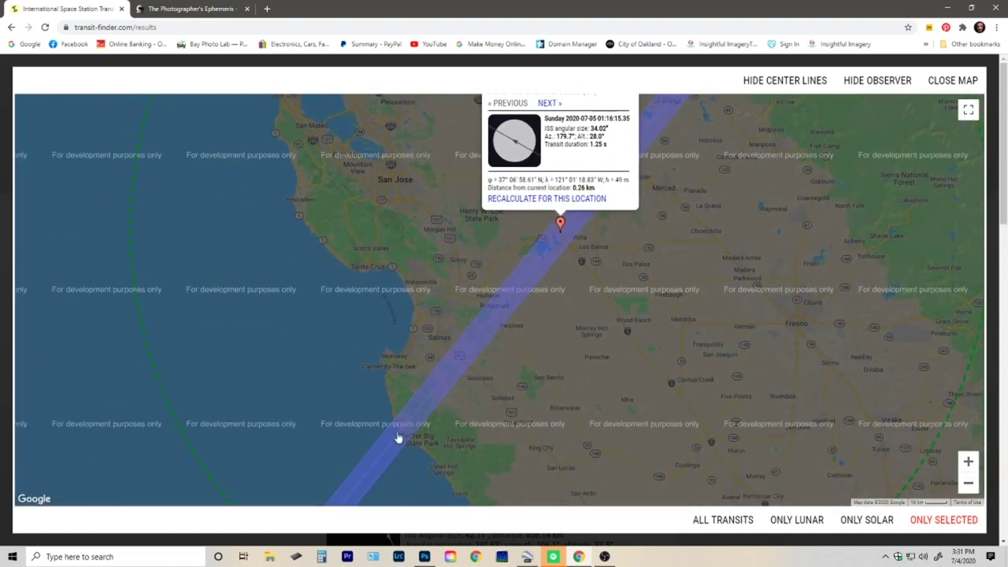
drag(485, 375, 473, 388)
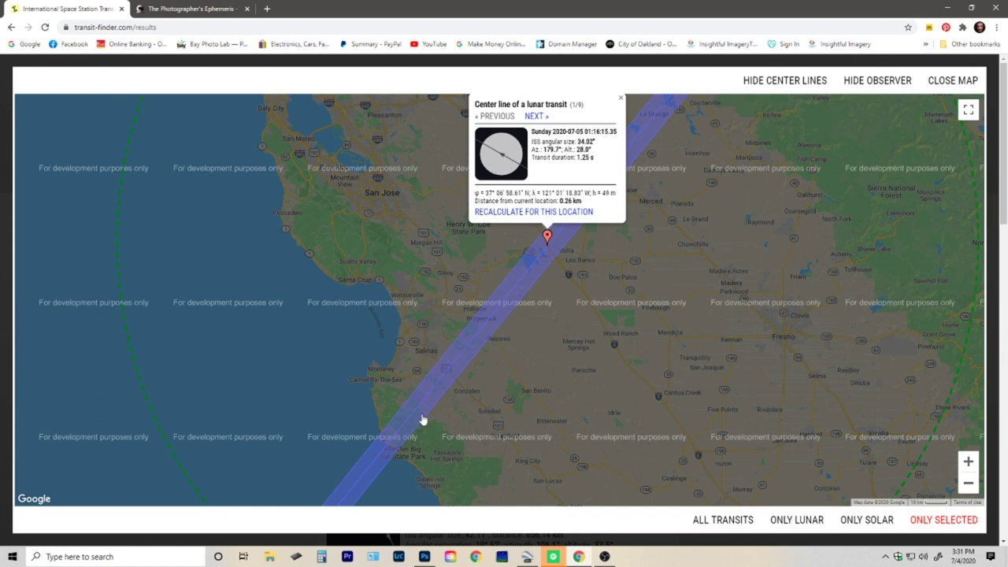
drag(619, 229, 520, 376)
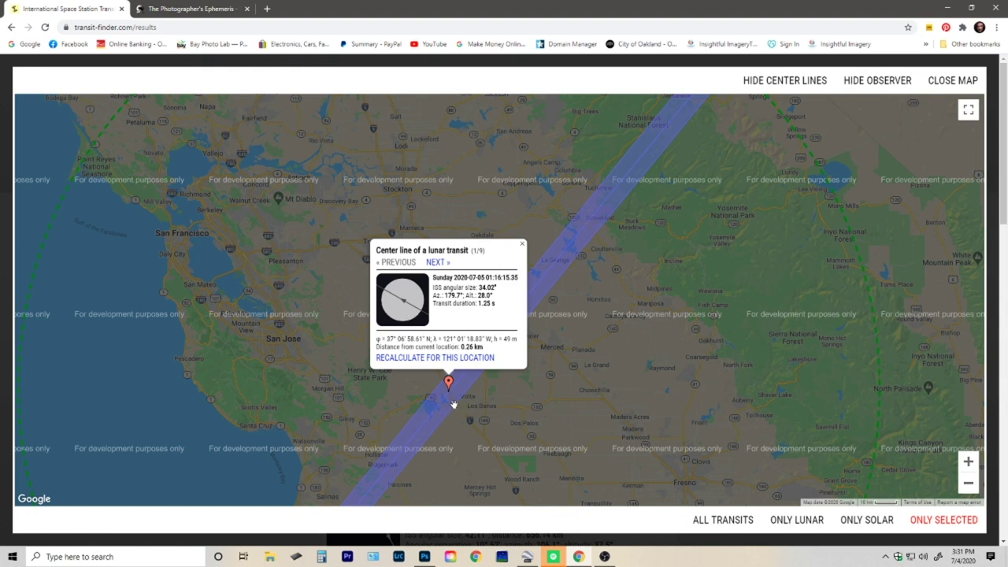
scroll(453, 406, up, 3)
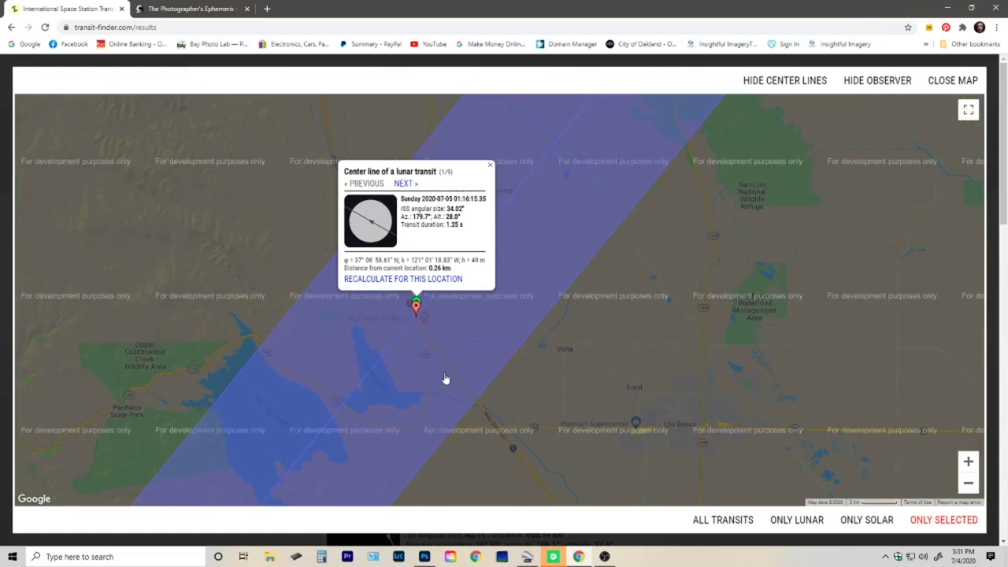
Sample spots across the band southwest, ending 23.77 km away with 1.25 s duration and 0.09′ separation
drag(443, 355, 499, 360)
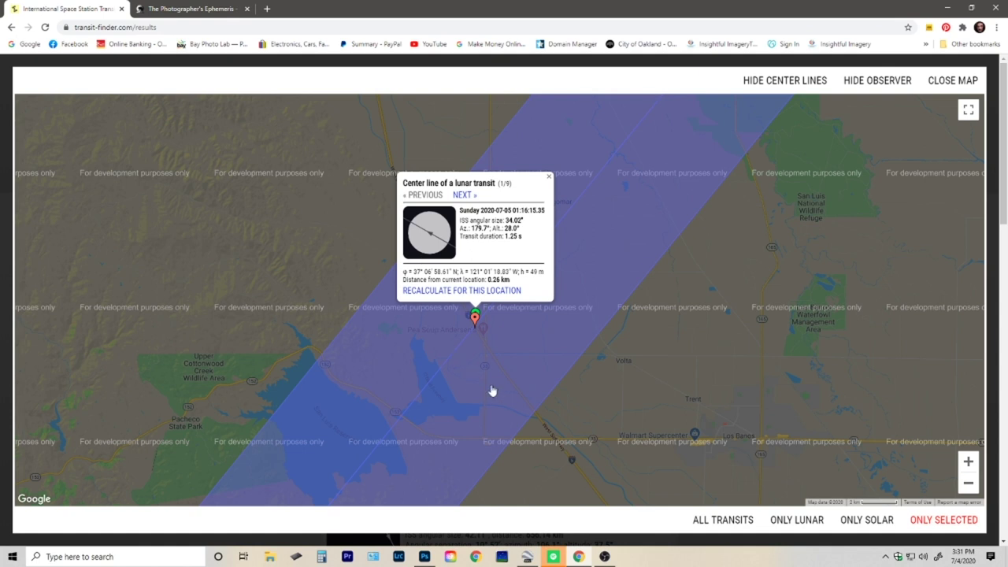
drag(492, 390, 559, 283)
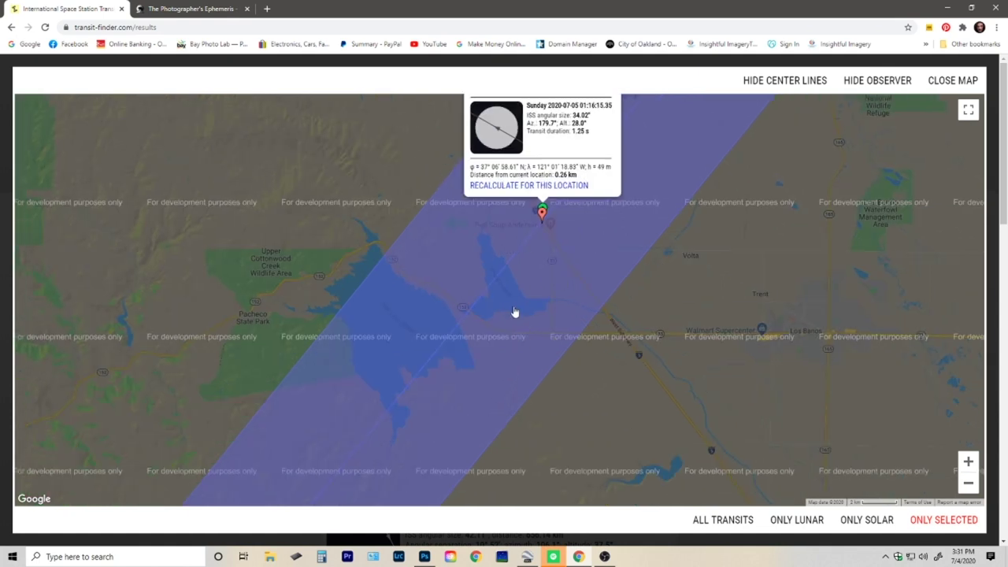
drag(510, 335, 594, 187)
click(403, 440)
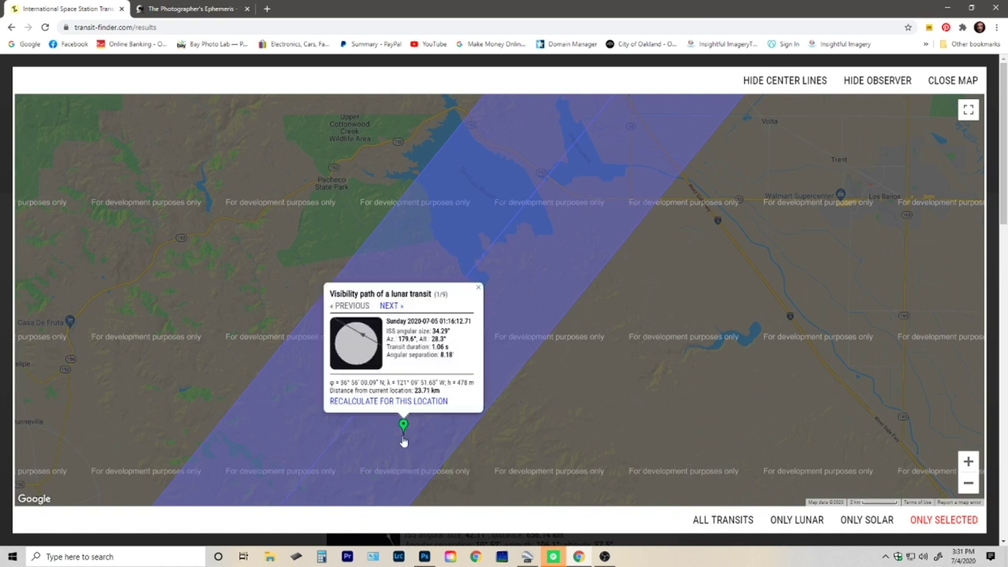
click(434, 461)
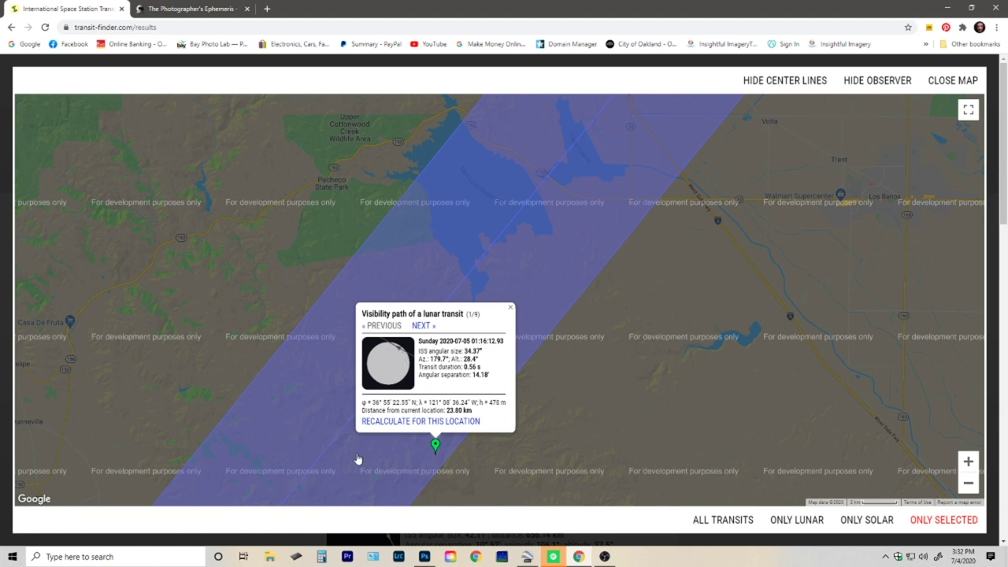
click(340, 439)
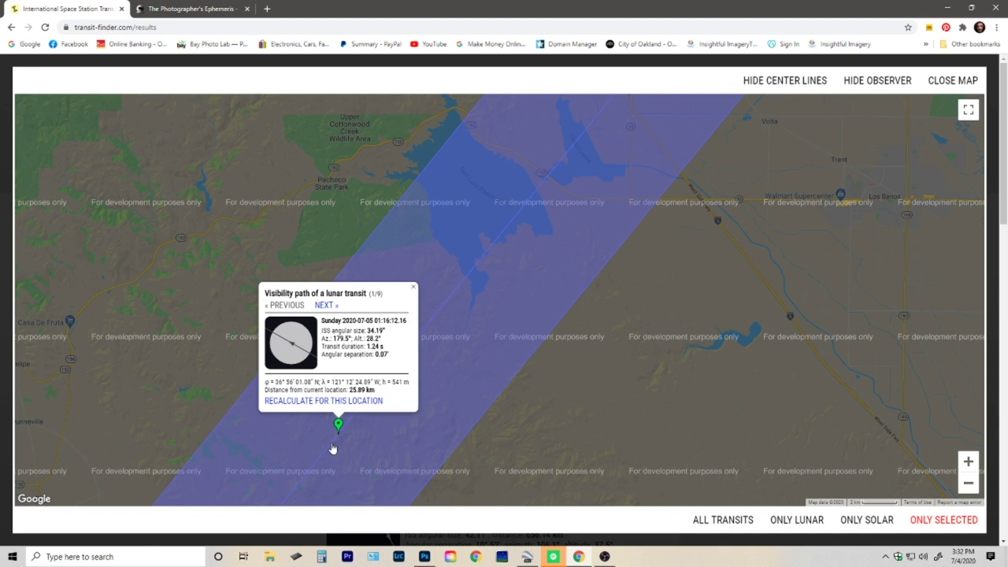
click(237, 407)
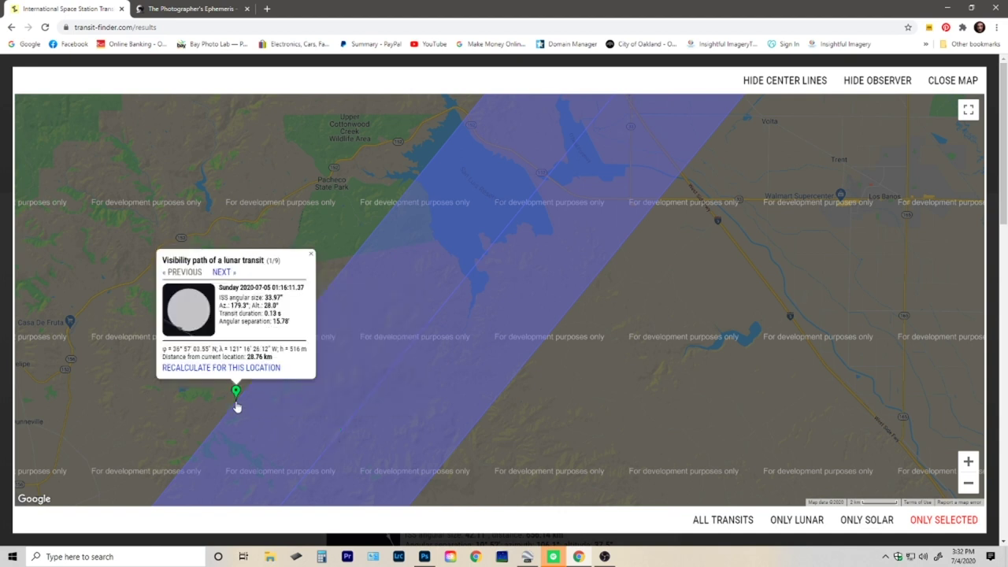
click(240, 411)
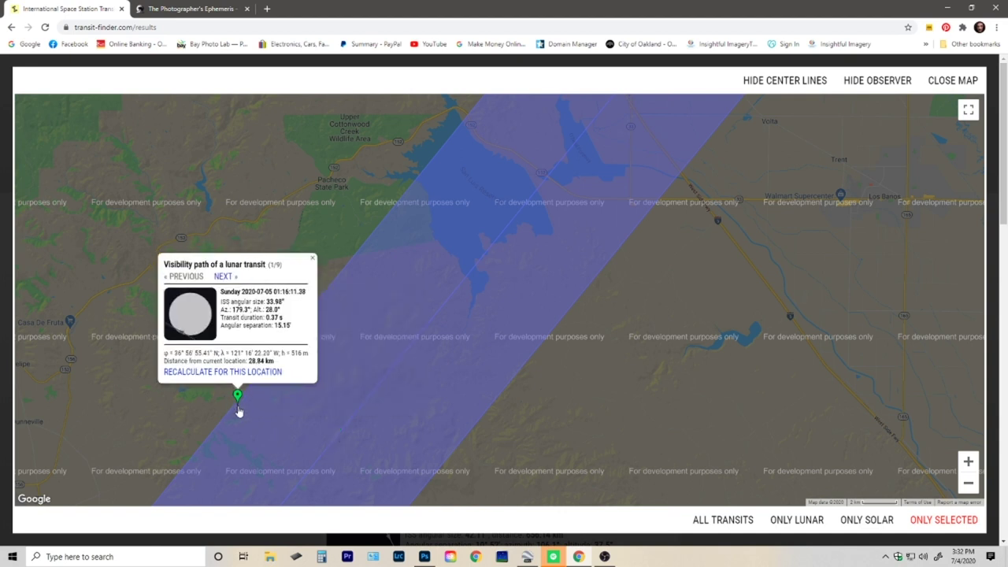
click(362, 411)
Test band spots toward Carmel Valley, ending on a 92.17 km centre-line point: 01:16:04.03, 1.22 s
drag(399, 427, 608, 184)
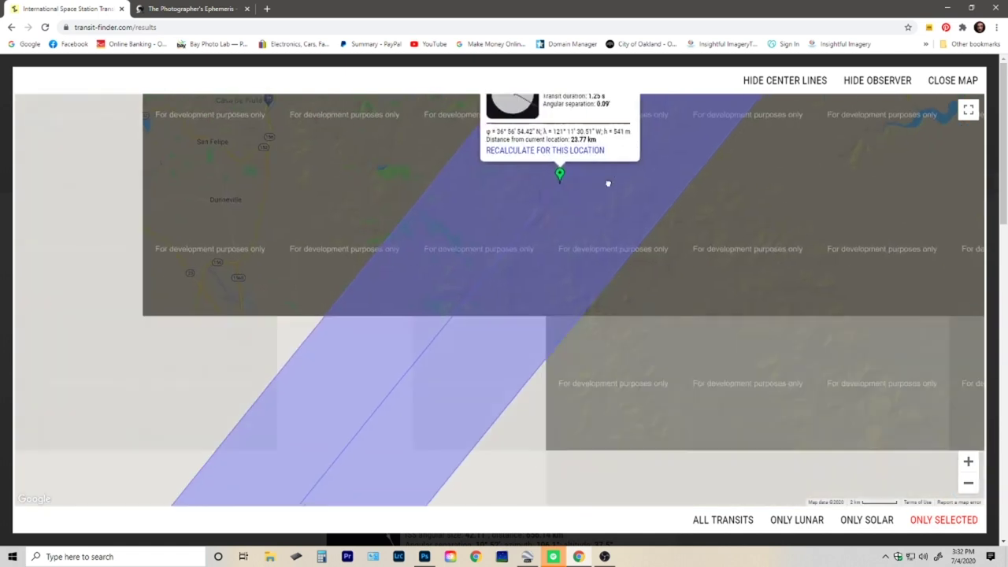
drag(454, 403, 605, 250)
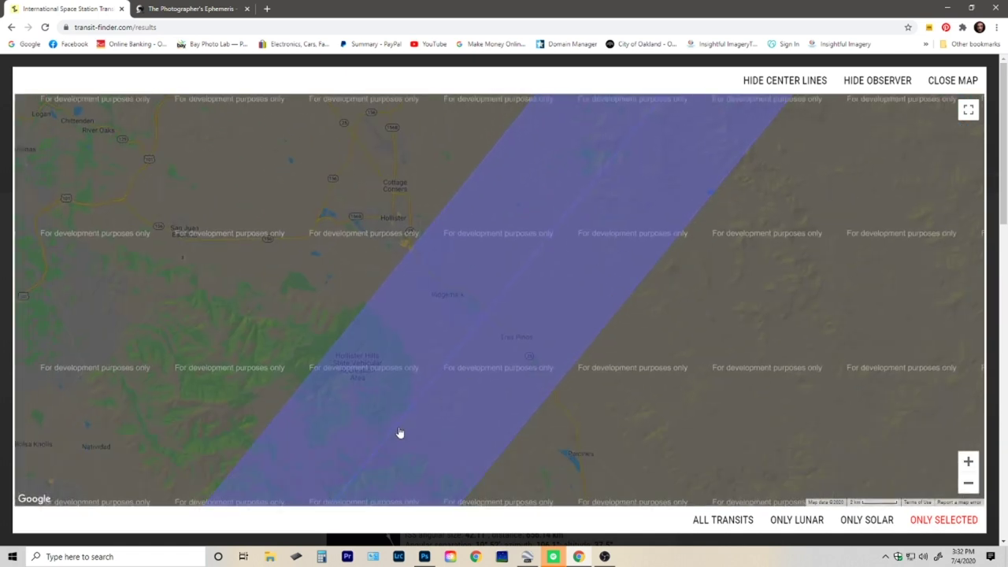
drag(400, 433, 589, 265)
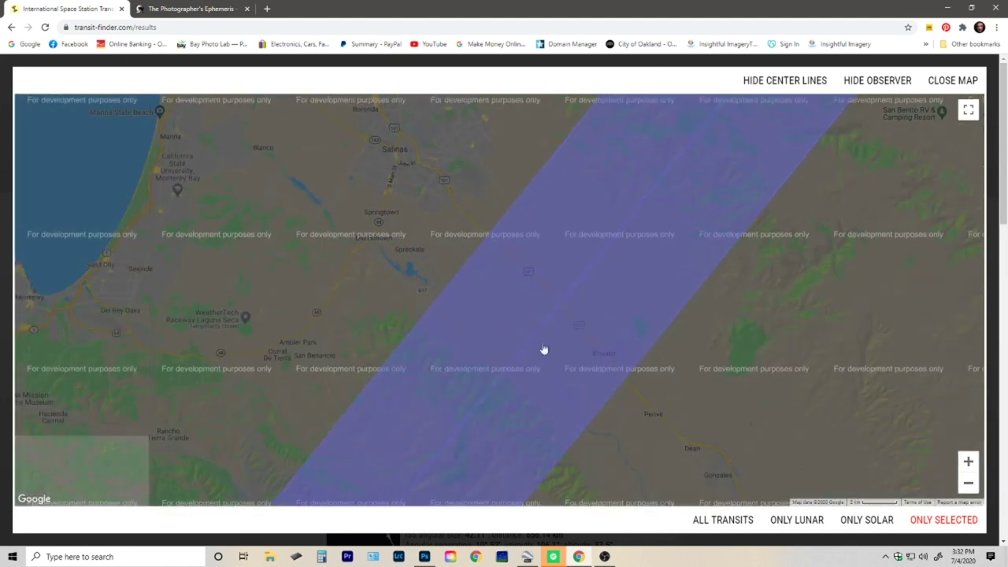
drag(532, 364, 596, 274)
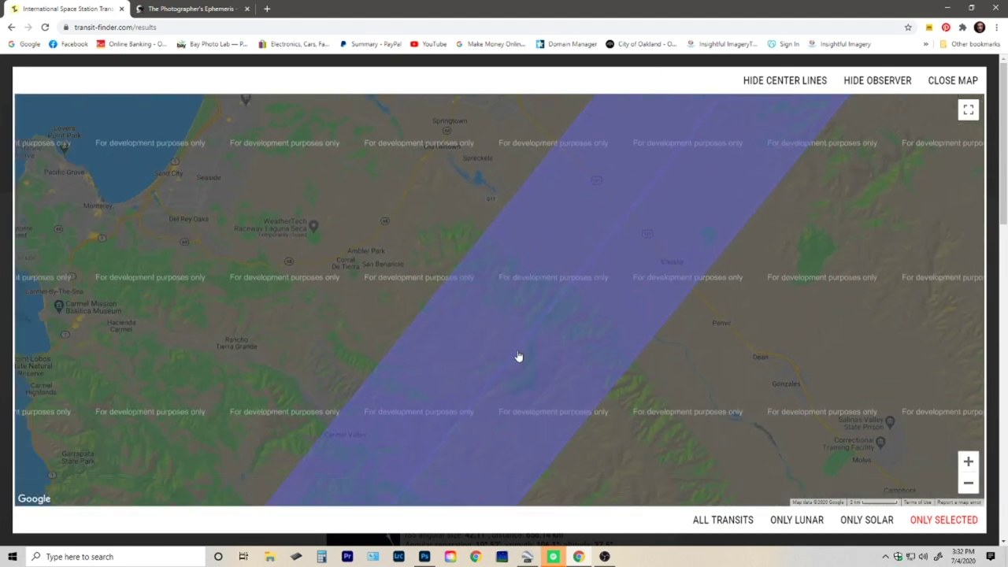
click(518, 357)
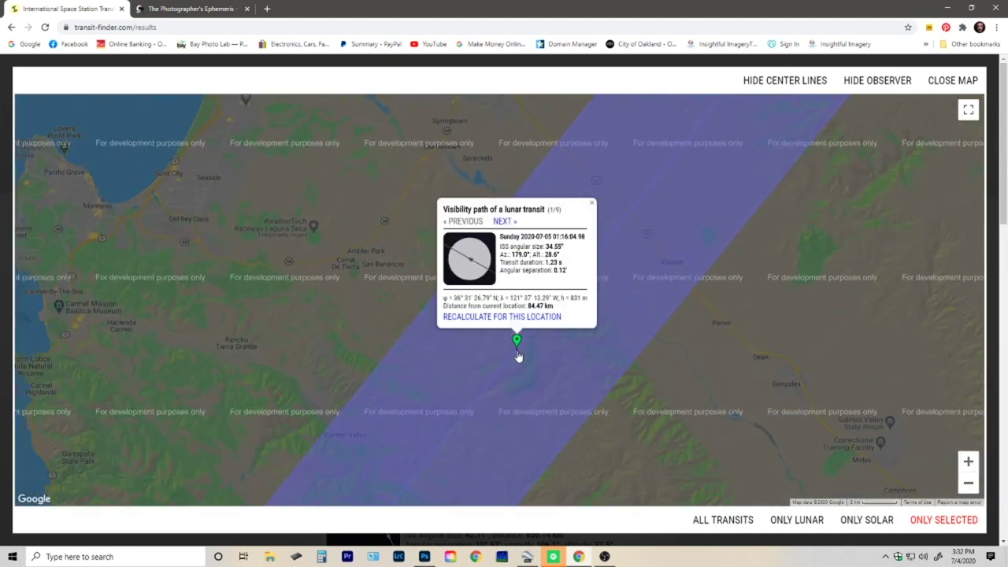
click(533, 399)
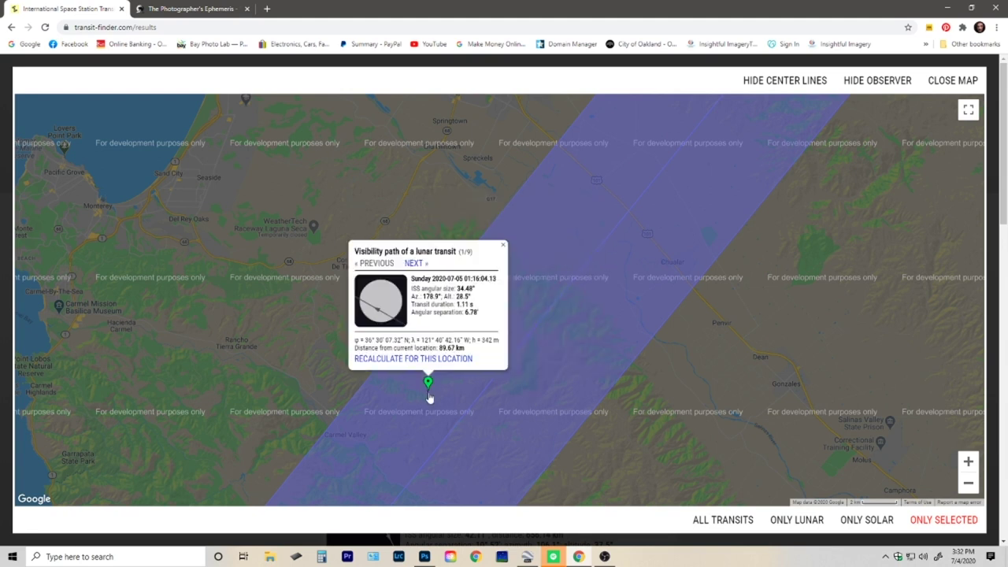
click(394, 462)
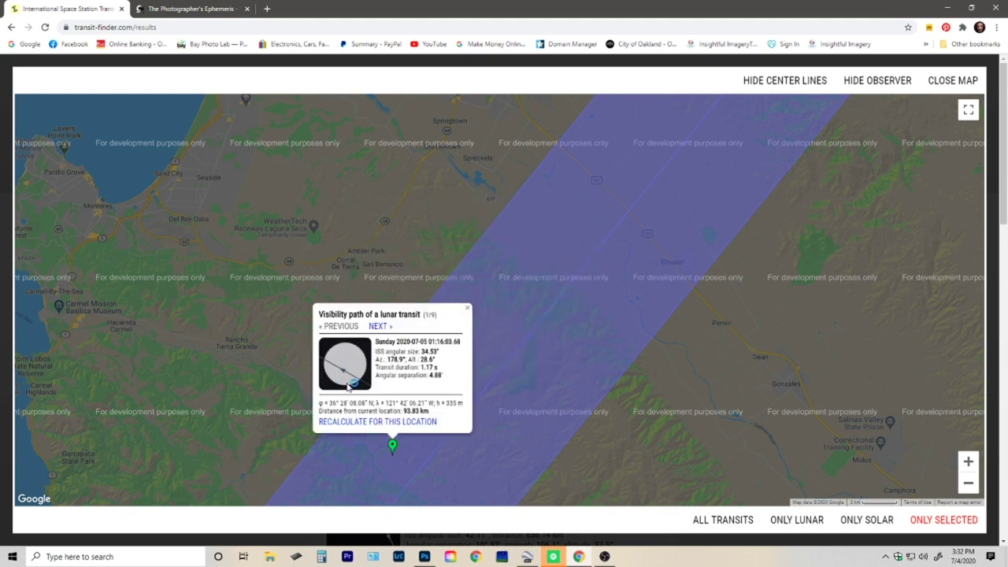
click(433, 458)
mouse_move(530, 398)
mouse_down()
mouse_move(580, 364)
mouse_move(701, 184)
mouse_up()
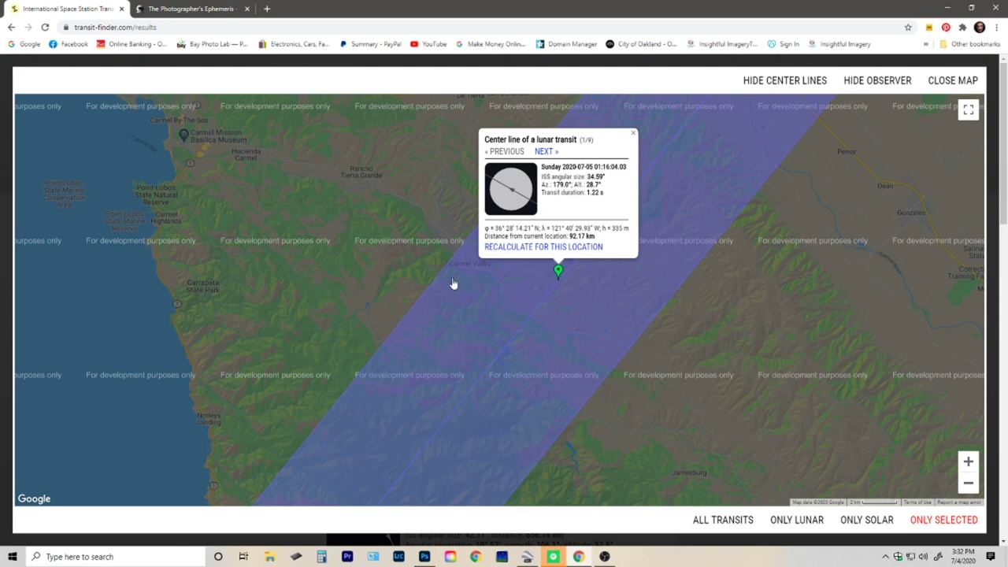
Pan back to the observer and check lunar transit details at path spots nearby
scroll(673, 230, down, 1)
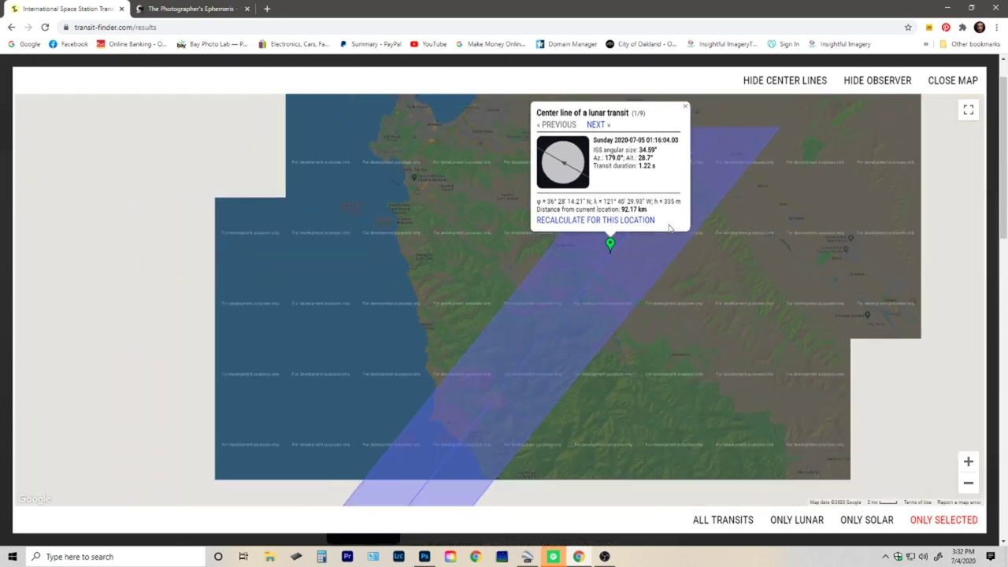
drag(677, 227, 639, 355)
drag(711, 247, 472, 494)
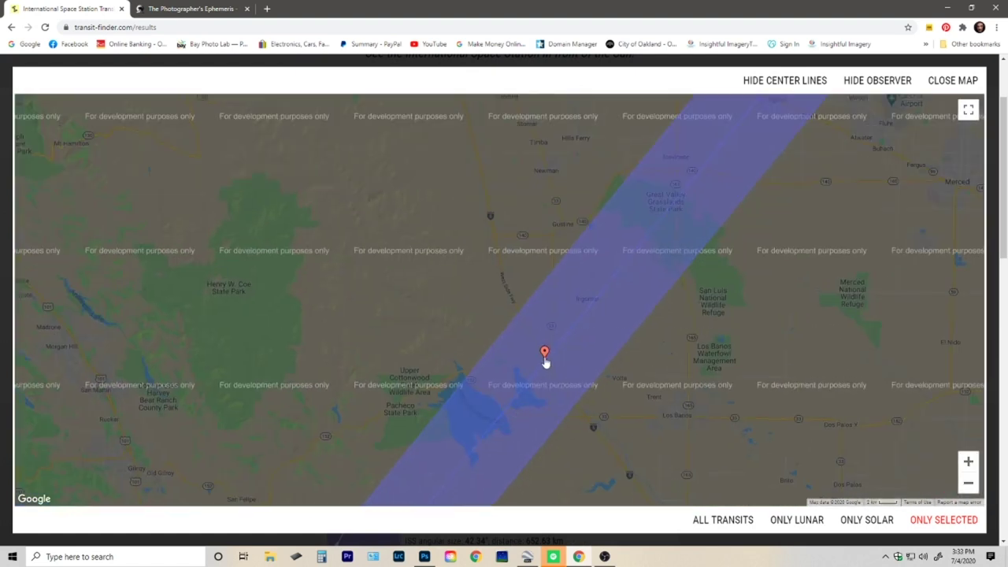
click(545, 361)
scroll(547, 364, up, 4)
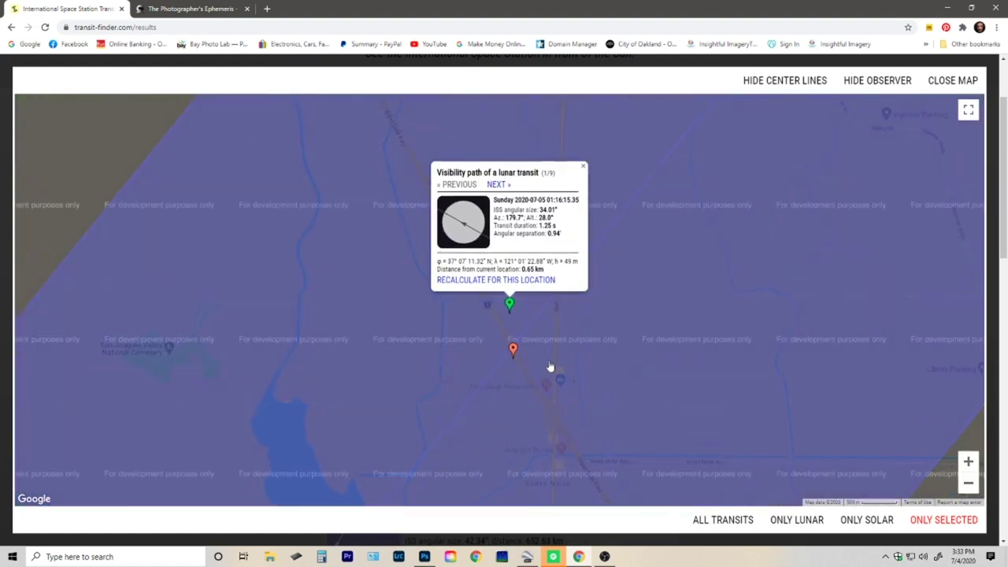
scroll(532, 362, down, 1)
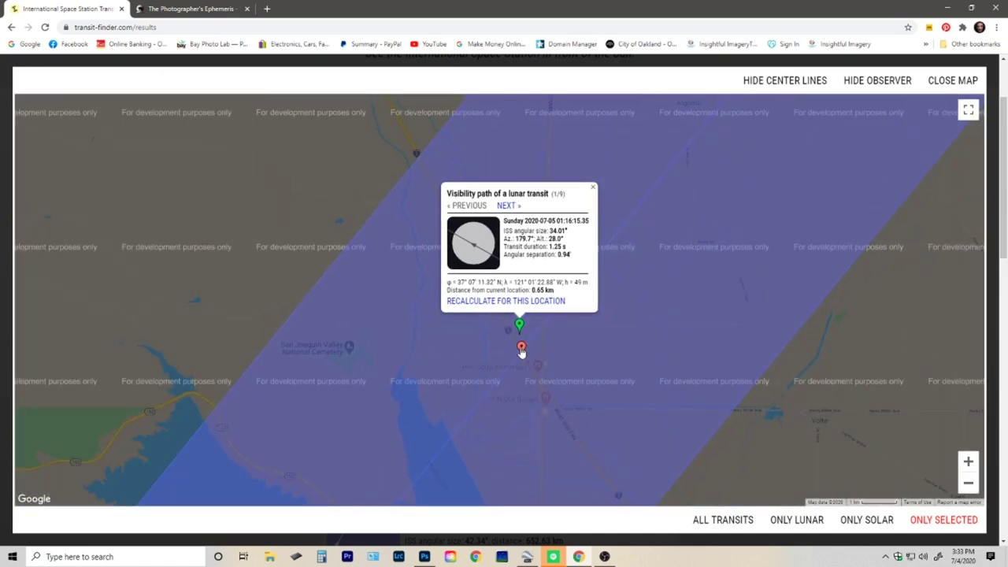
click(531, 355)
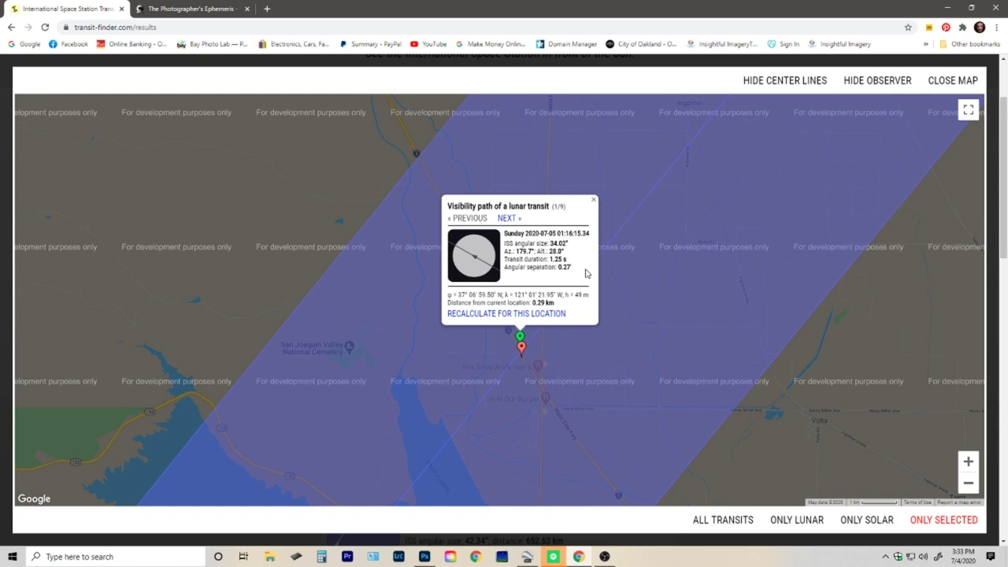
click(593, 199)
Zoom in around the observer and pick a spot 0.65 km away with 2.07′ separation
scroll(544, 360, up, 1)
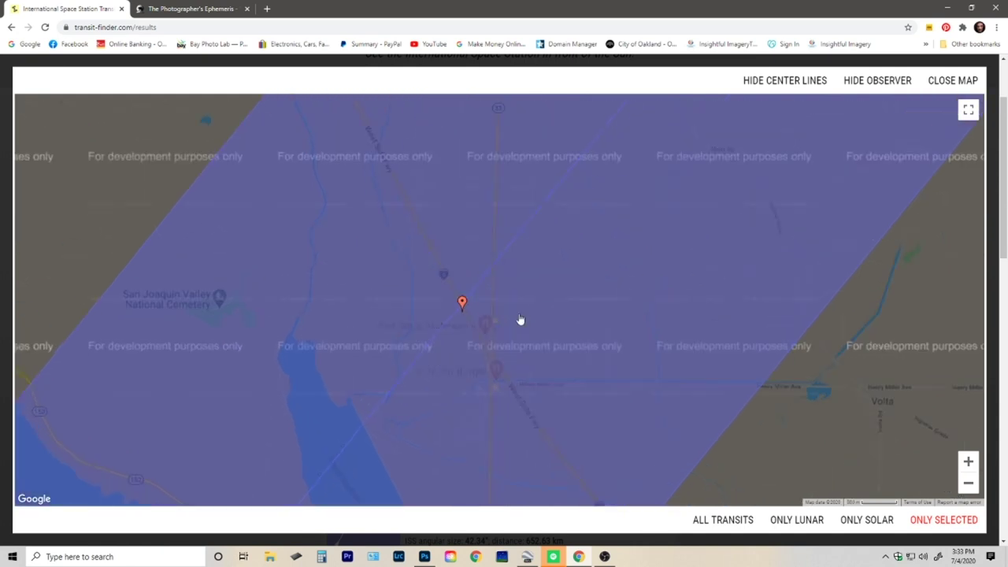
scroll(519, 320, up, 1)
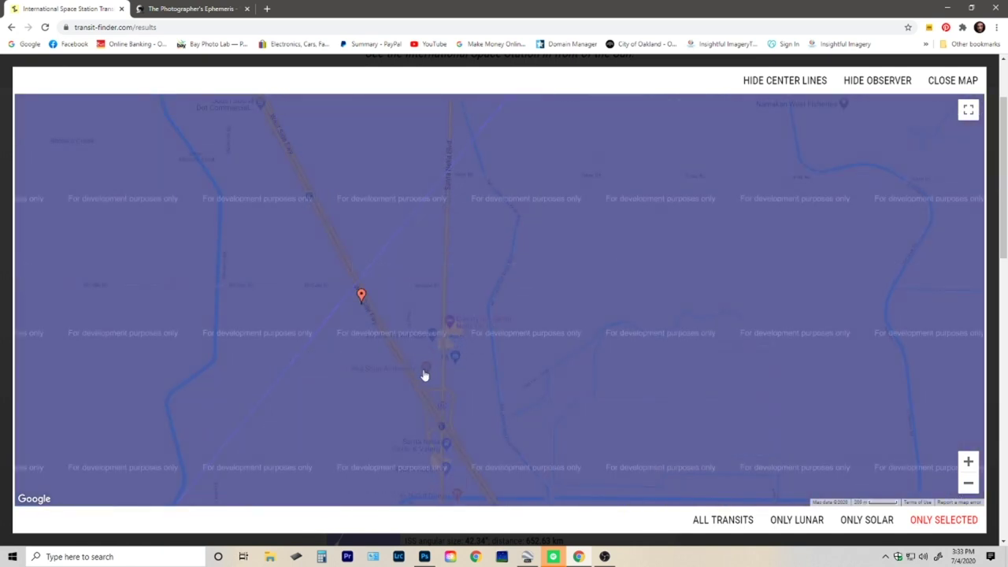
click(428, 373)
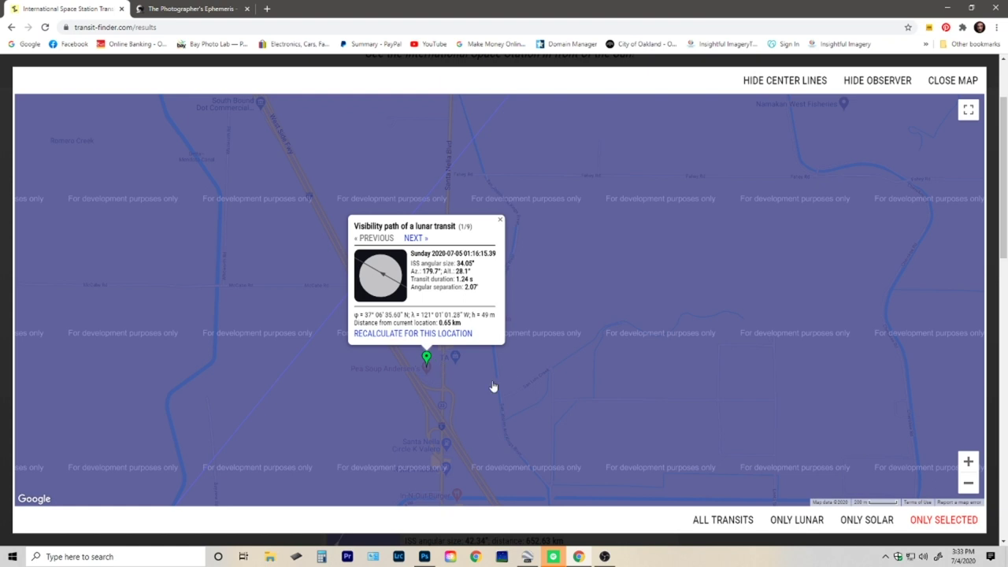
Zoom out from the 01:16:15.39 viewing spot and view Pea Soup Andersen's in Google Earth Pro
scroll(504, 271, down, 10)
scroll(504, 271, down, 3)
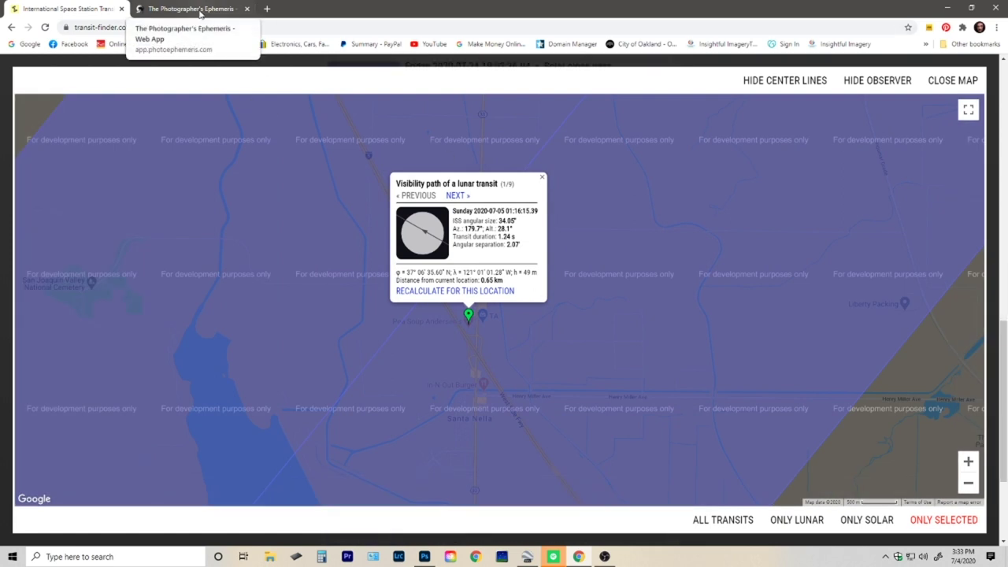
click(527, 560)
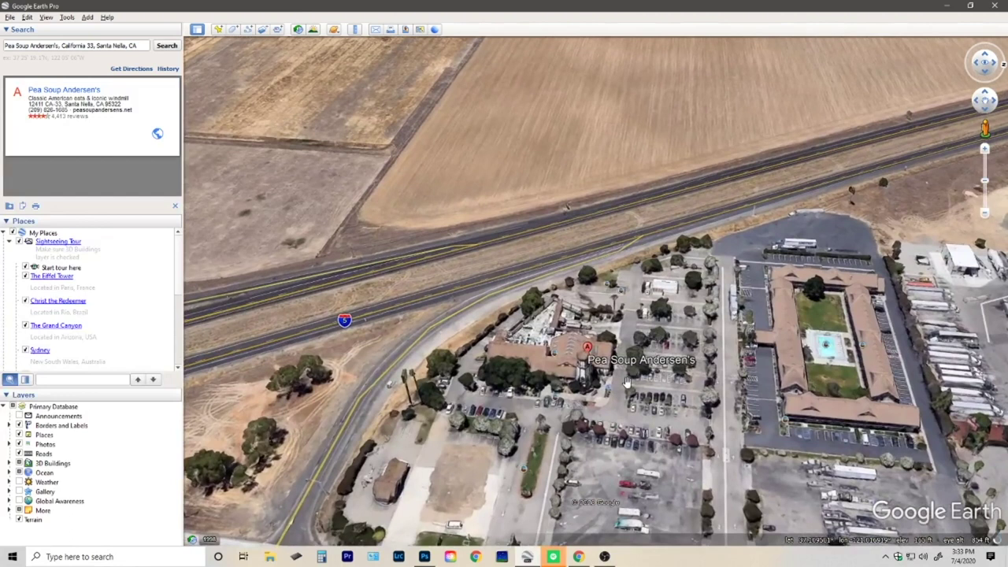
Pan to the parking lot beside Pea Soup Andersen's and drop into ground-level view on the road
drag(627, 381, 528, 488)
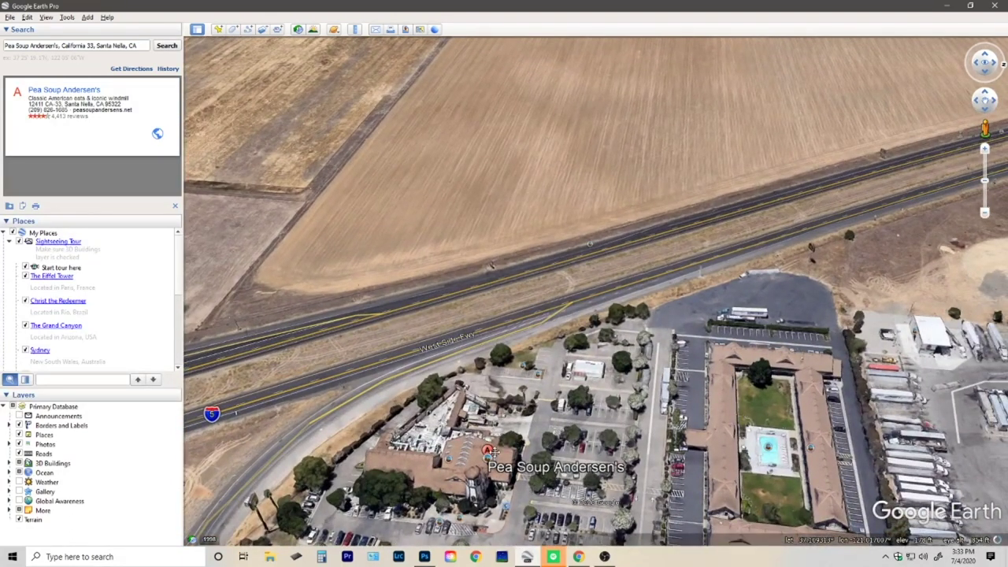
drag(532, 436, 501, 465)
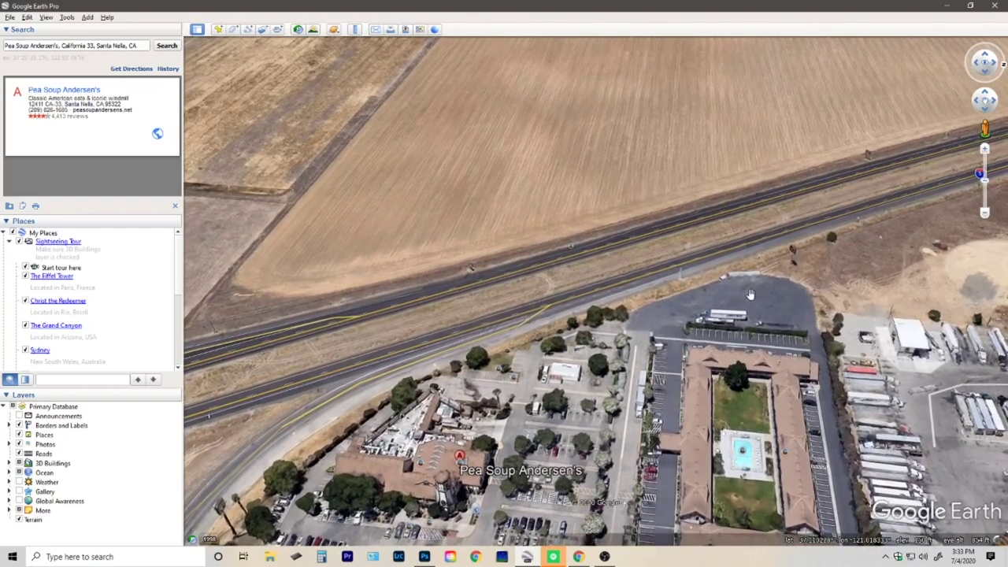
drag(647, 337, 553, 400)
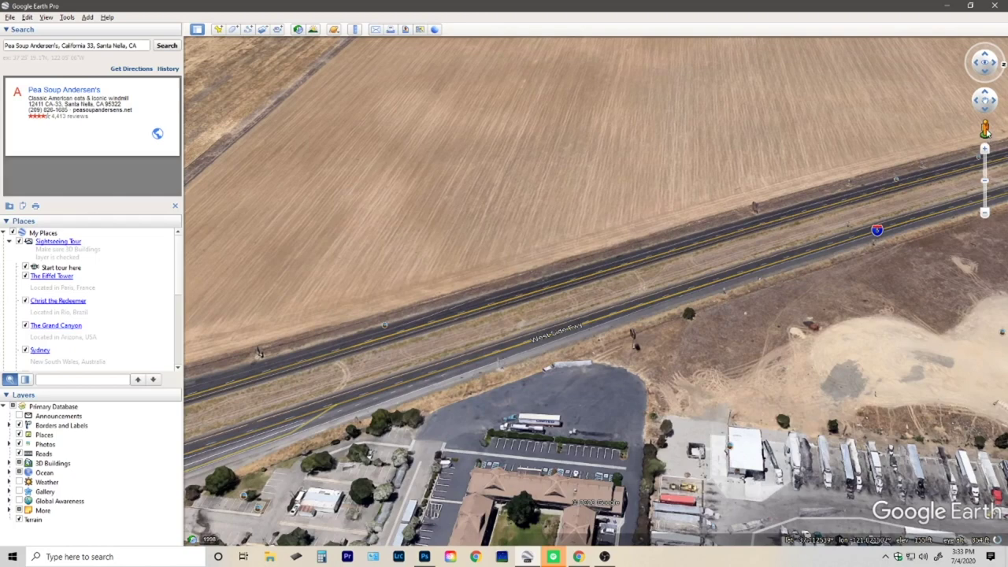
drag(985, 129, 560, 379)
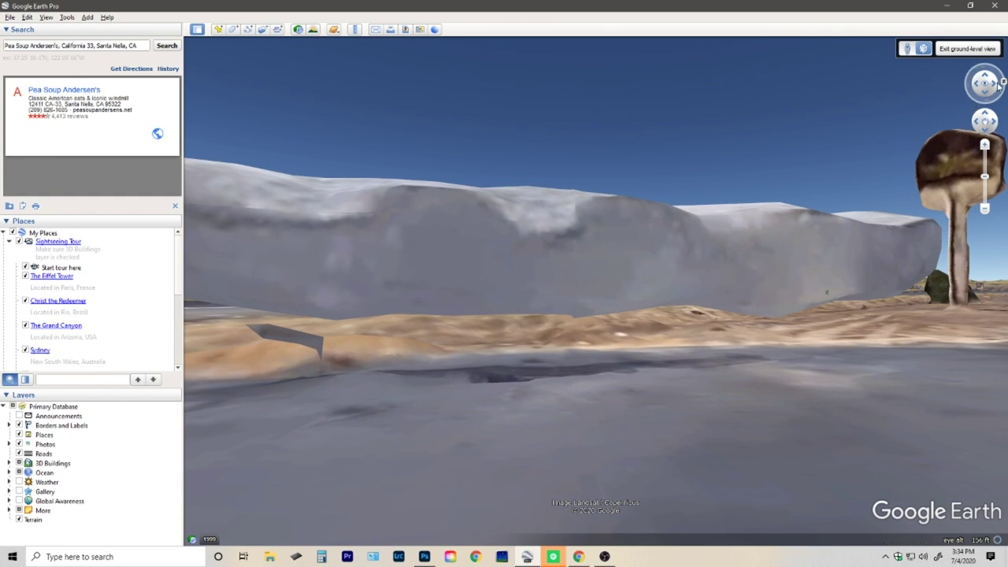
Return to a tilted aerial view, then bring The Photographer's Ephemeris in Chrome forward
click(945, 49)
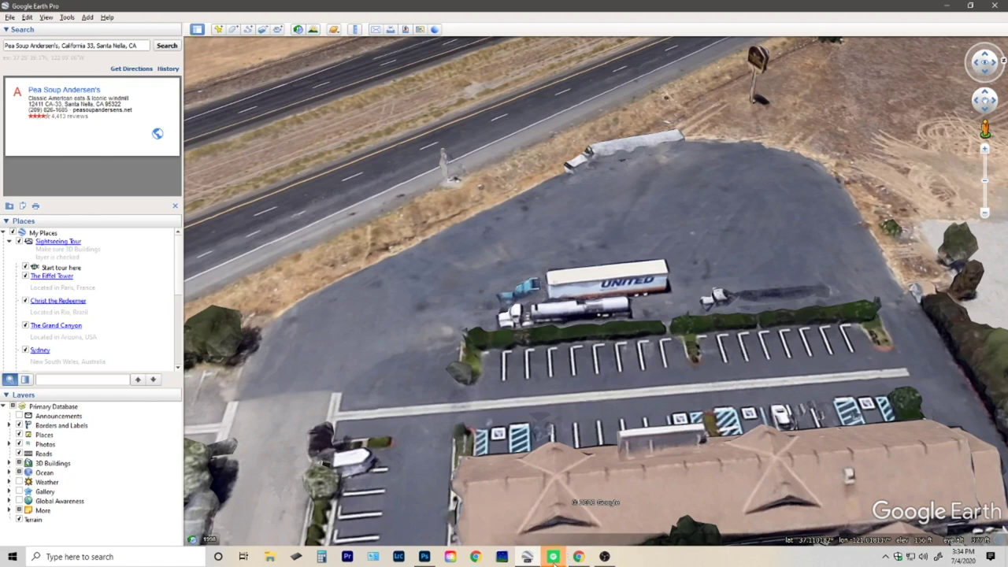
mouse_move(553, 561)
mouse_move(587, 560)
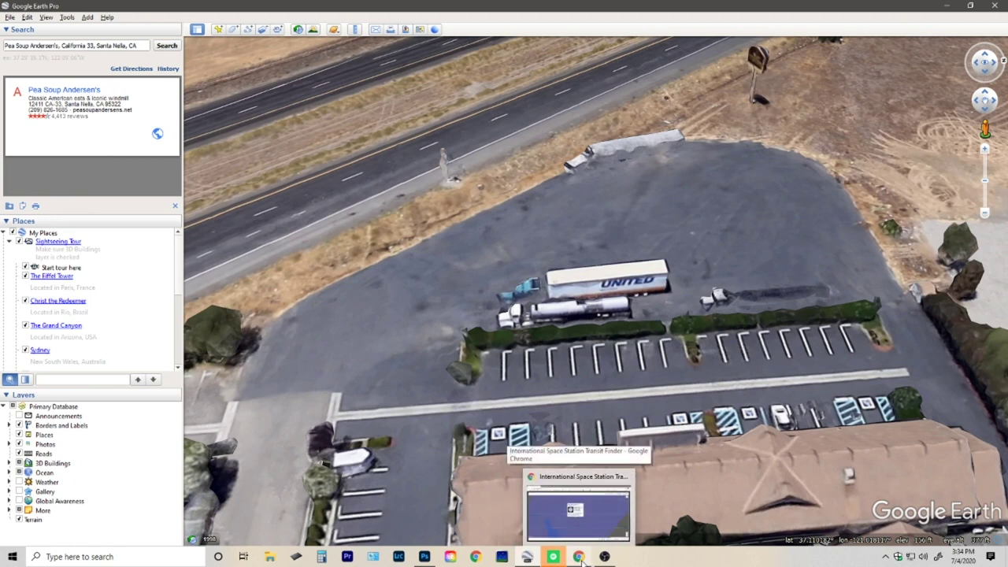
click(580, 558)
Pan and zoom the satellite map over the Circle K Valero and Best Western area
click(184, 9)
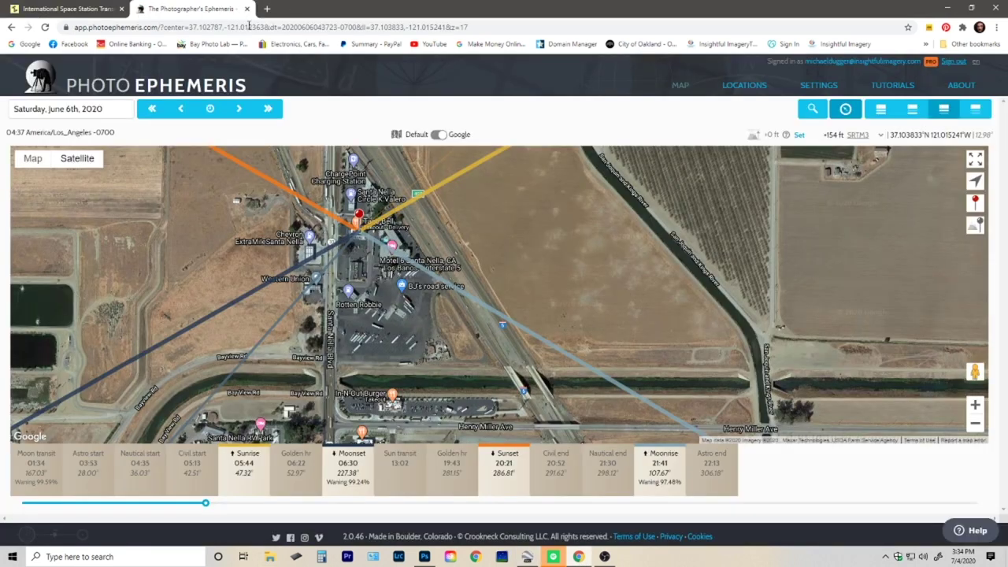
drag(420, 300, 517, 398)
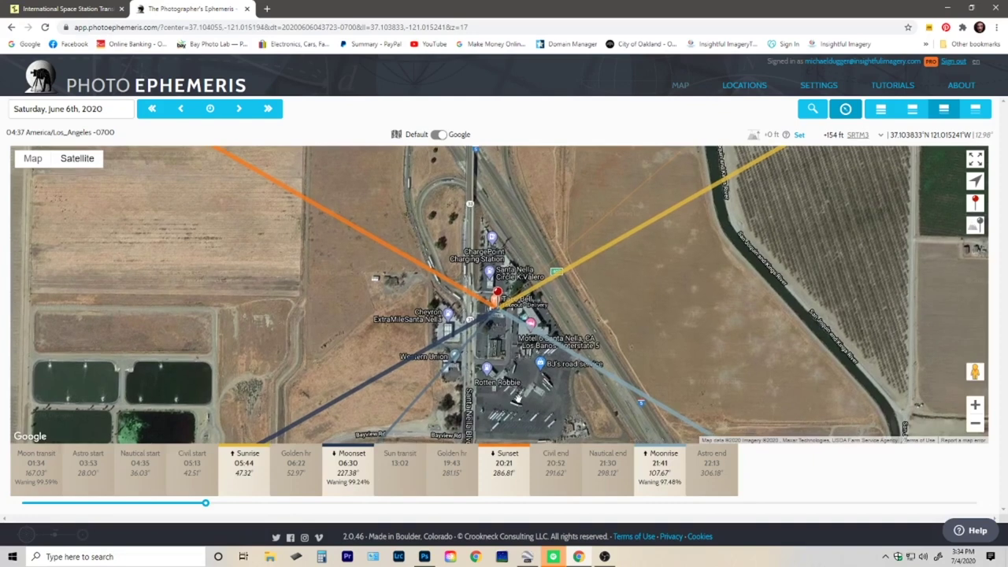
scroll(509, 381, up, 1)
scroll(509, 334, up, 1)
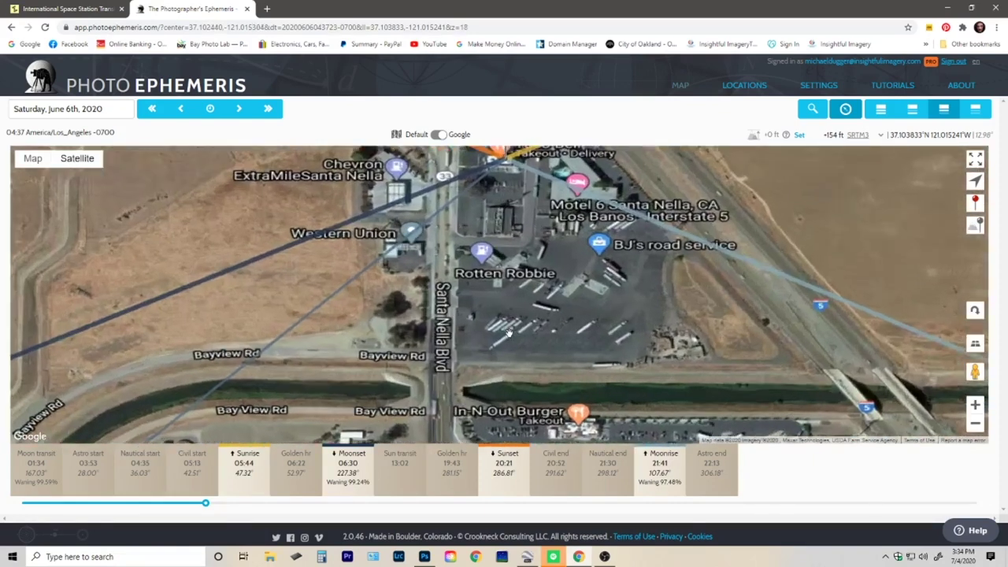
drag(509, 333, 375, 346)
drag(390, 154, 362, 285)
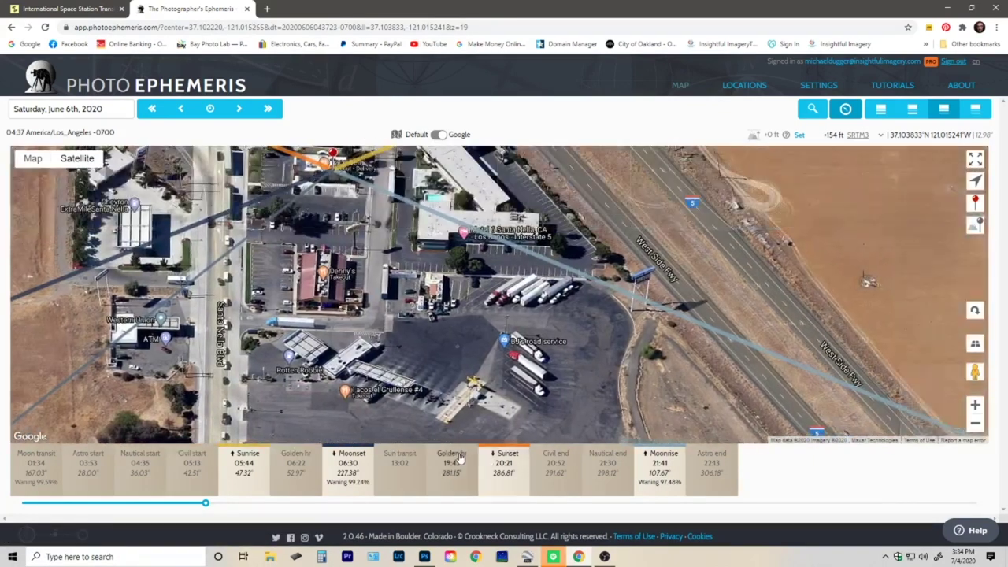
drag(364, 250, 566, 403)
scroll(453, 329, down, 1)
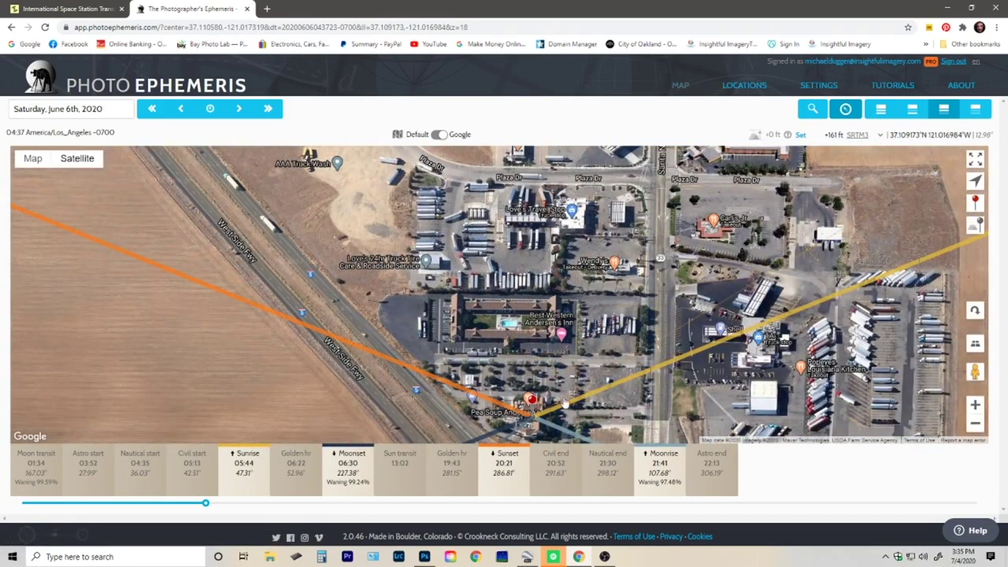
Move the shooting pin to the lot west of Best Western and open Street View from I-5
click(382, 289)
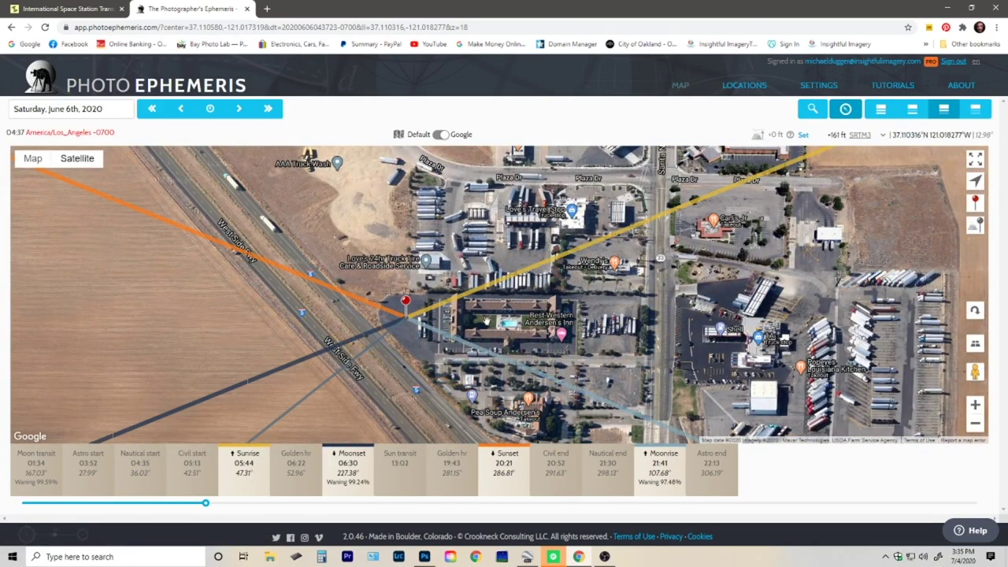
drag(499, 304, 552, 369)
scroll(478, 355, up, 1)
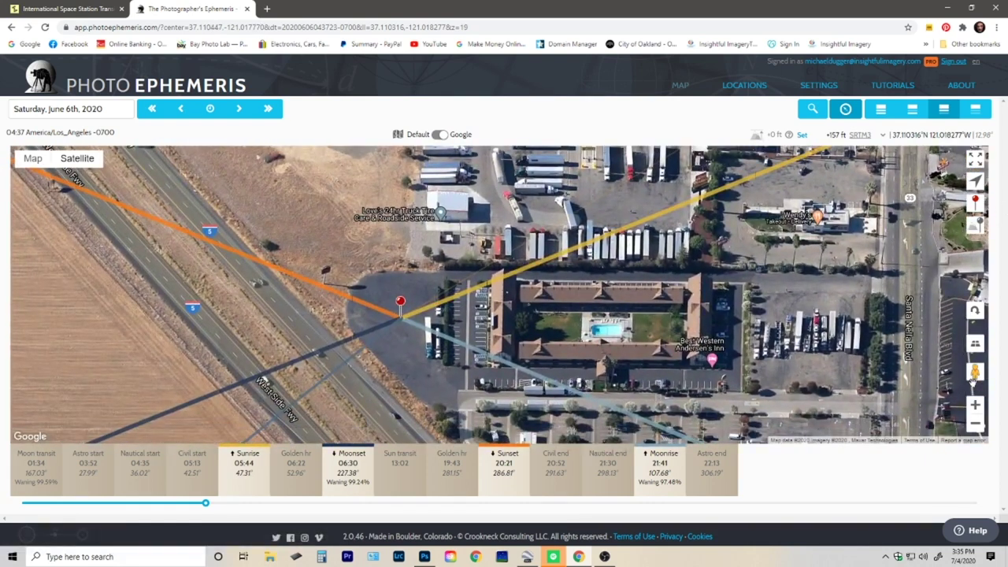
drag(974, 376, 402, 311)
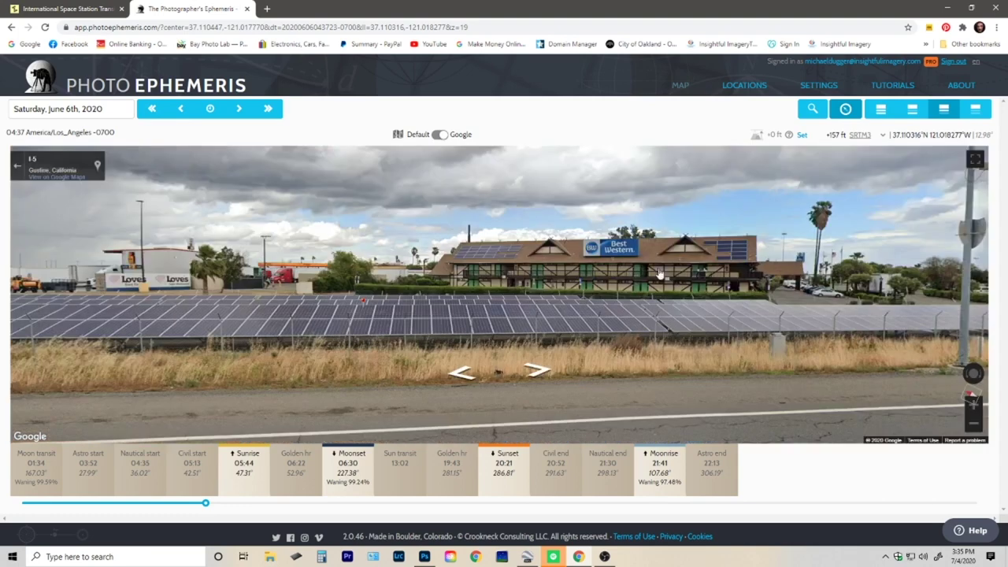
Survey the I-5 roadside: the field, Loves truck stop and Best Western windmill, then exit Street View
click(796, 323)
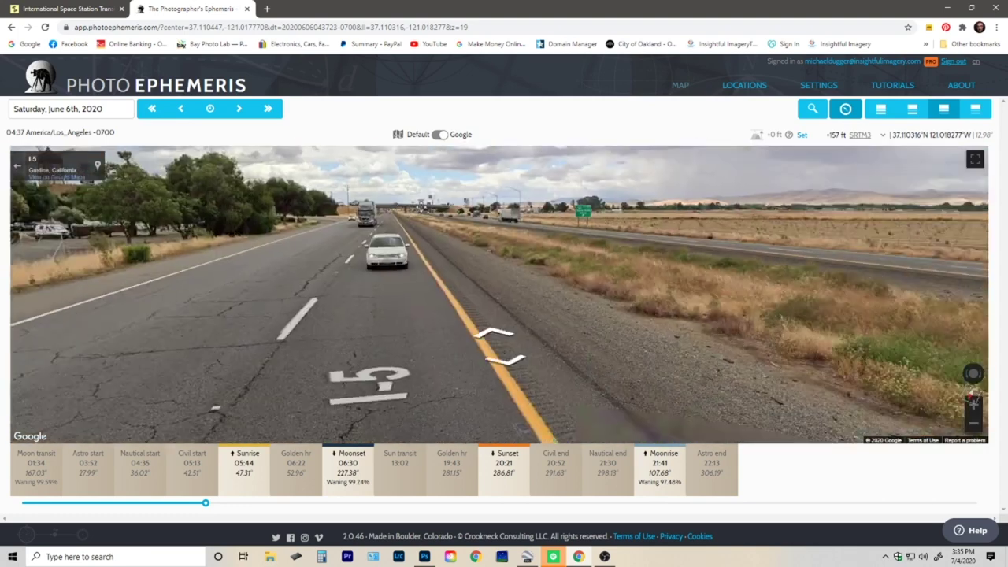
drag(929, 283, 679, 275)
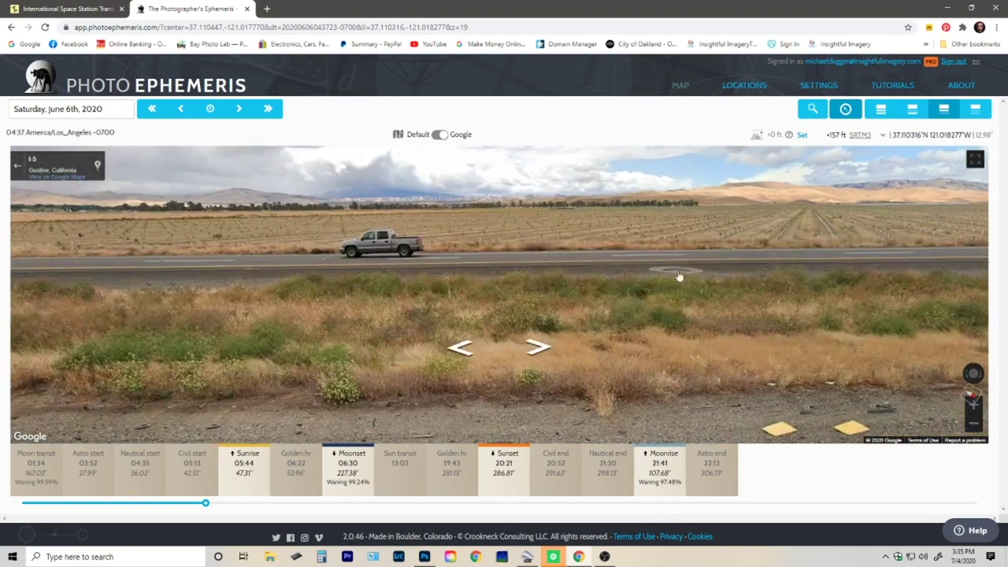
click(678, 276)
click(741, 223)
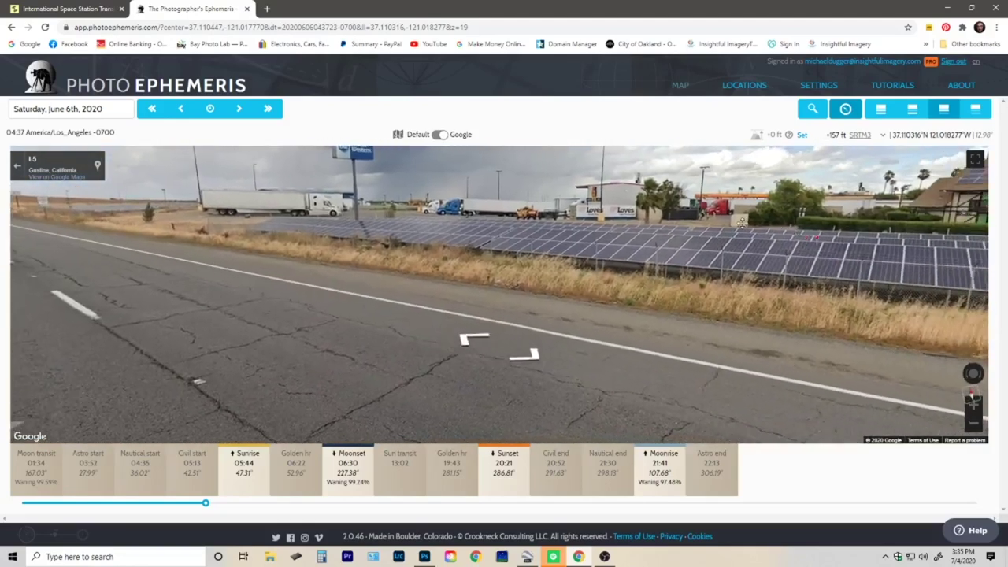
drag(741, 223, 374, 220)
drag(787, 204, 540, 243)
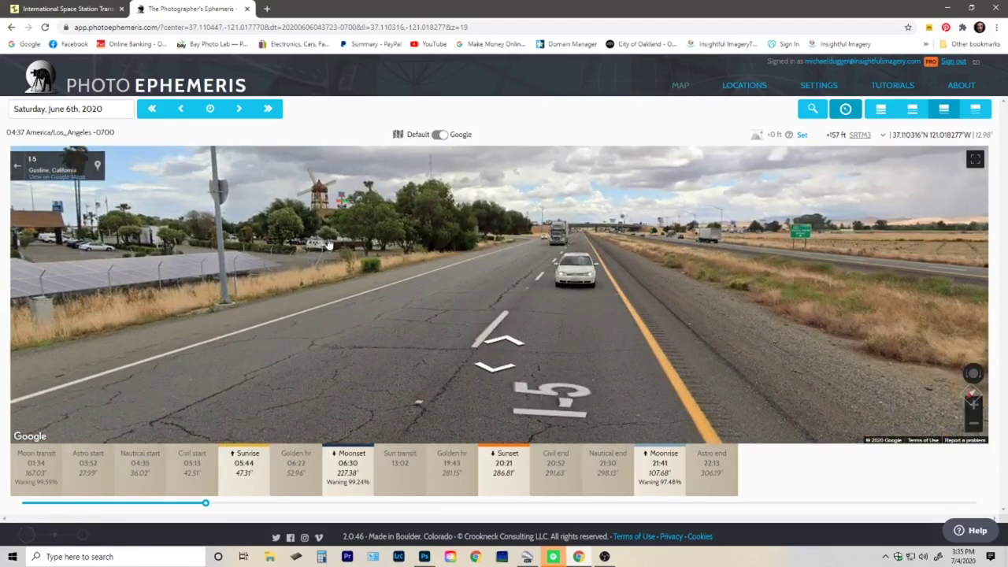
drag(346, 274, 693, 263)
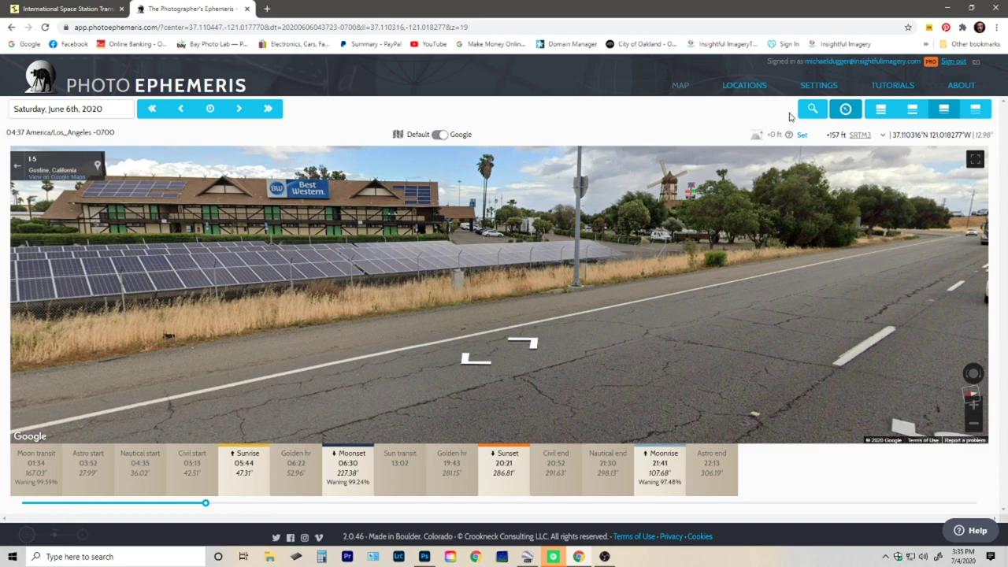
click(843, 111)
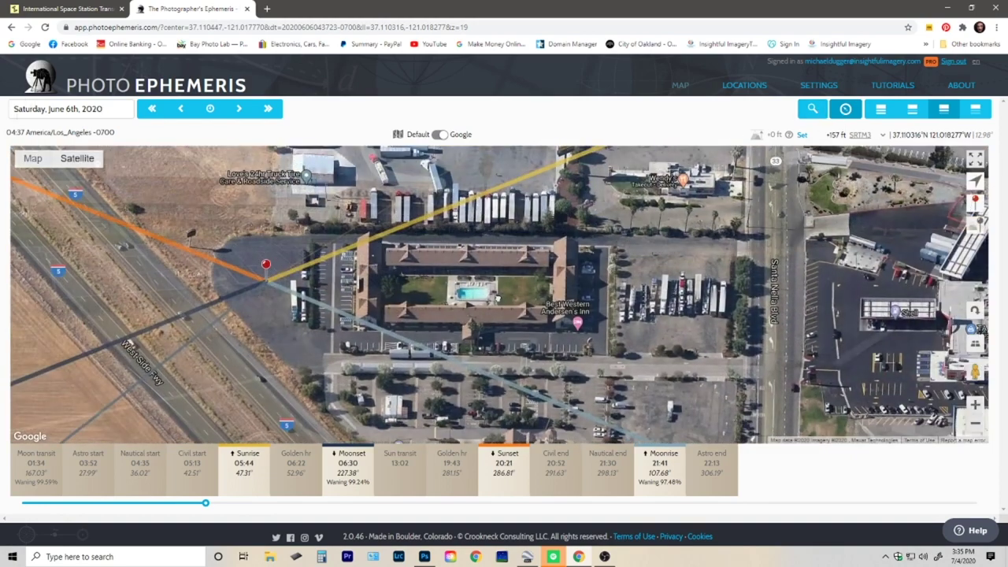
Pan east of Santa Nella Blvd and drop the location pin on the canal bank by the orchards
scroll(497, 299, down, 1)
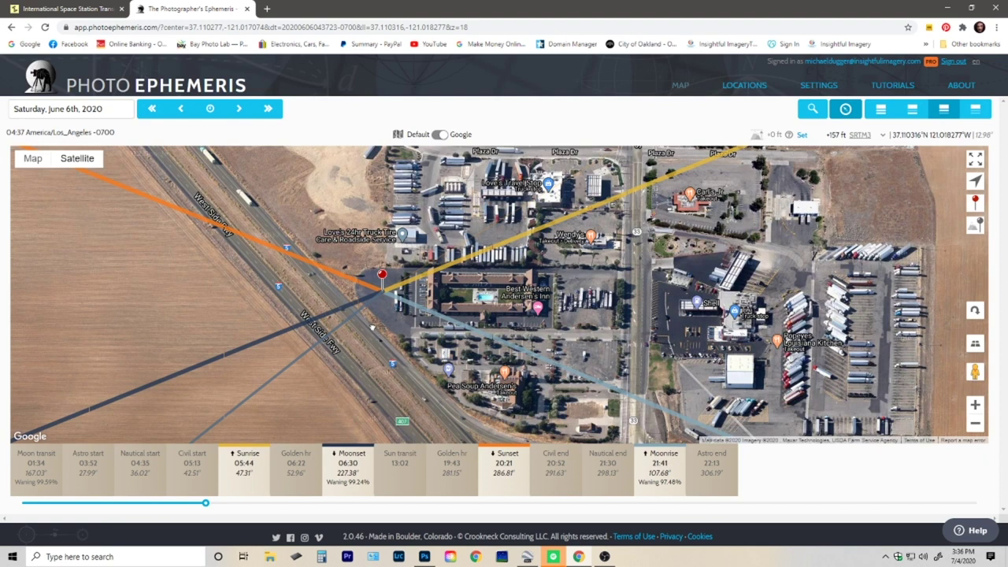
drag(370, 309, 280, 293)
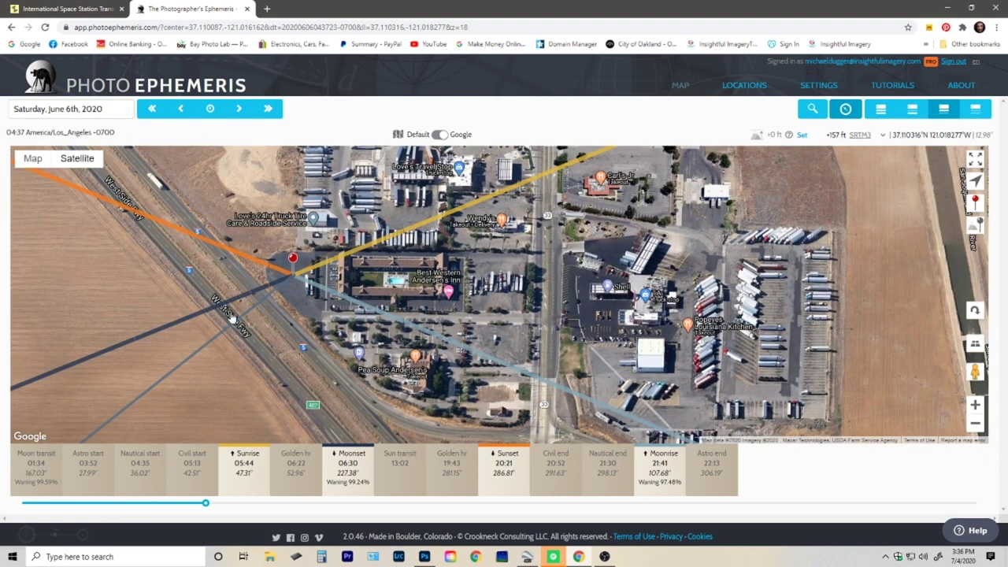
mouse_move(231, 315)
mouse_down()
mouse_move(200, 311)
mouse_move(175, 338)
mouse_move(325, 298)
mouse_up()
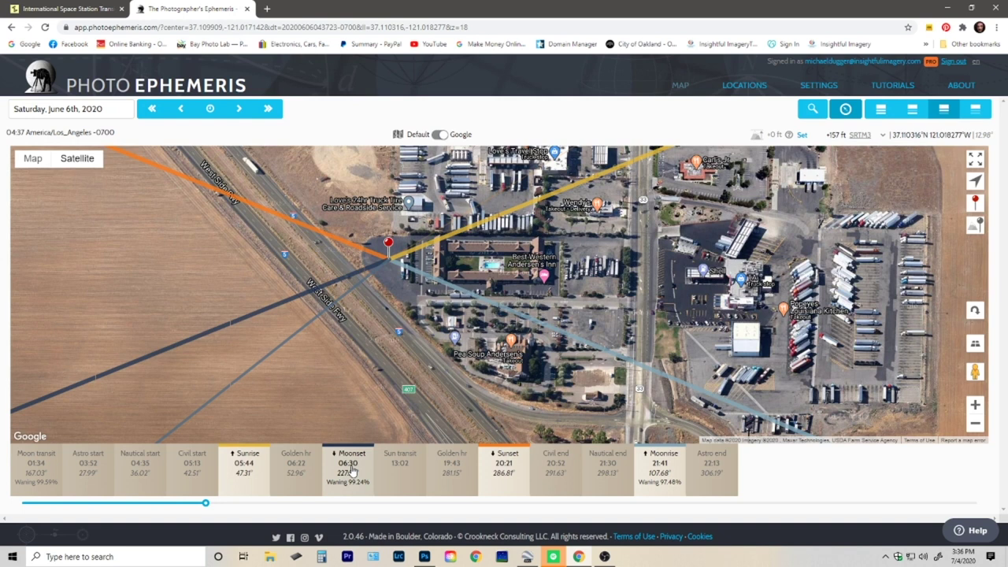
drag(397, 293, 336, 259)
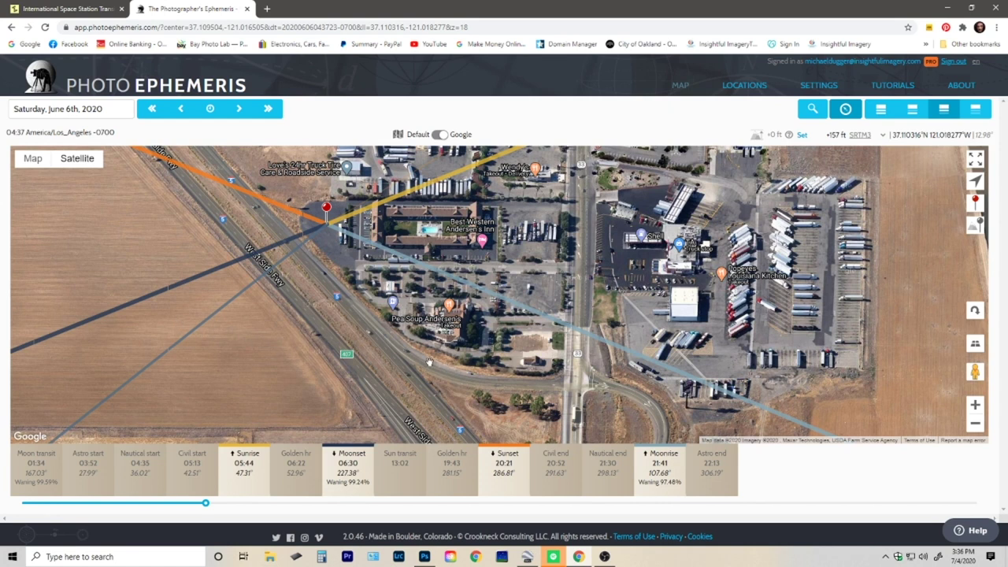
drag(437, 368, 374, 334)
scroll(516, 386, down, 2)
drag(461, 428, 454, 393)
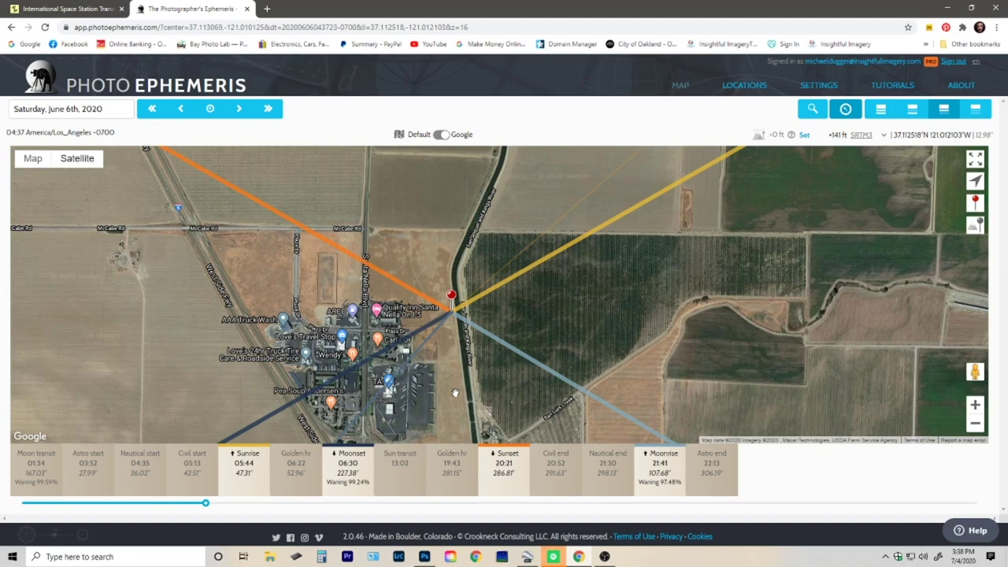
scroll(455, 392, up, 2)
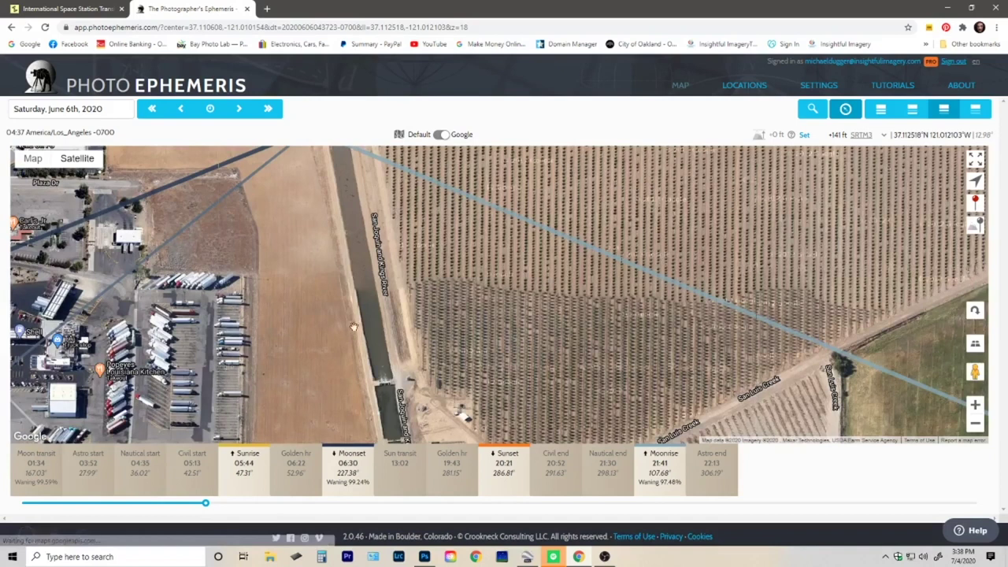
drag(354, 327, 540, 326)
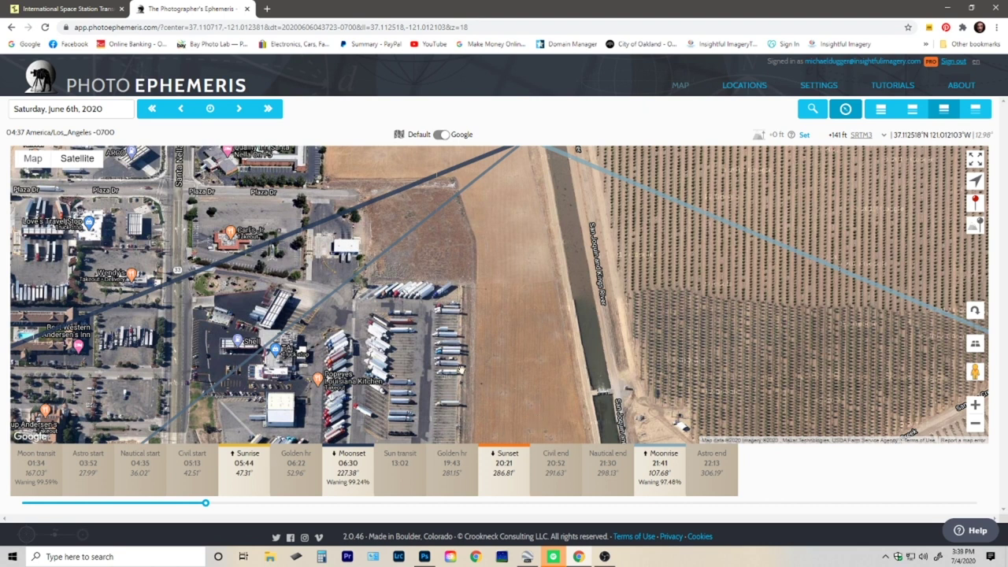
drag(470, 334, 635, 390)
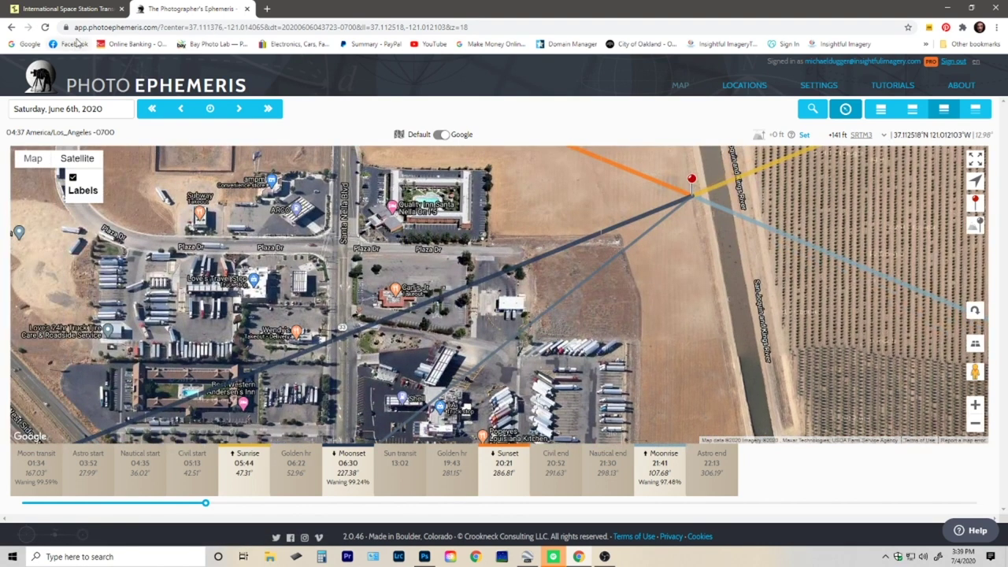
click(71, 8)
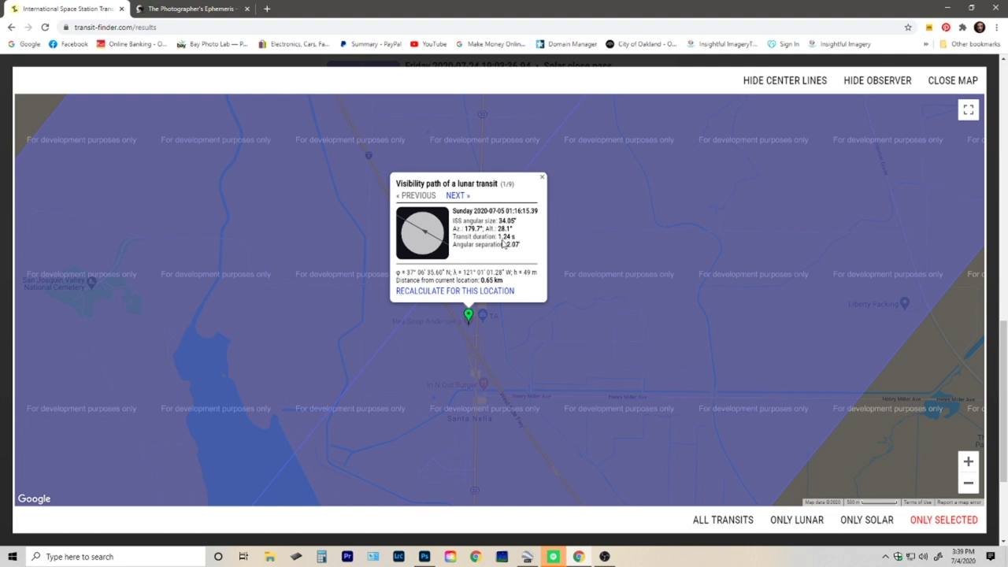
click(540, 206)
Dismiss the lunar transit details popup to reveal the path map and red pin
click(542, 178)
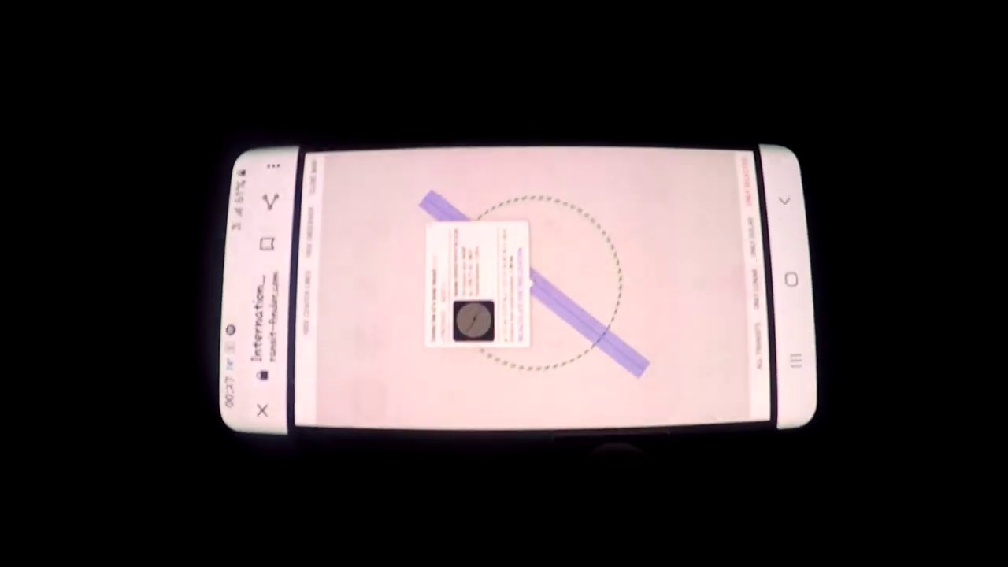
Zoom the transit map to inspect the transit band past Turlock and Los Banos
scroll(523, 221, up, 3)
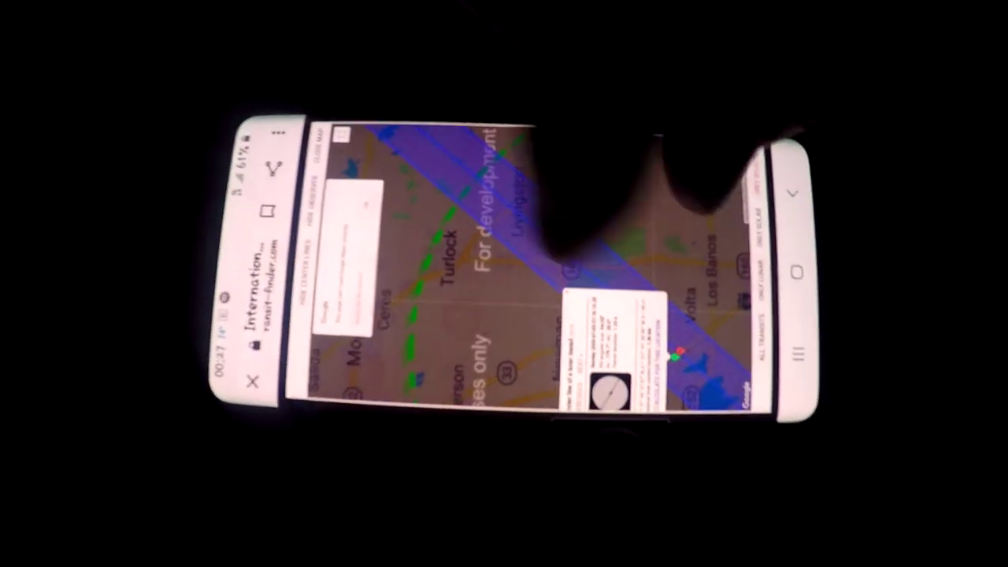